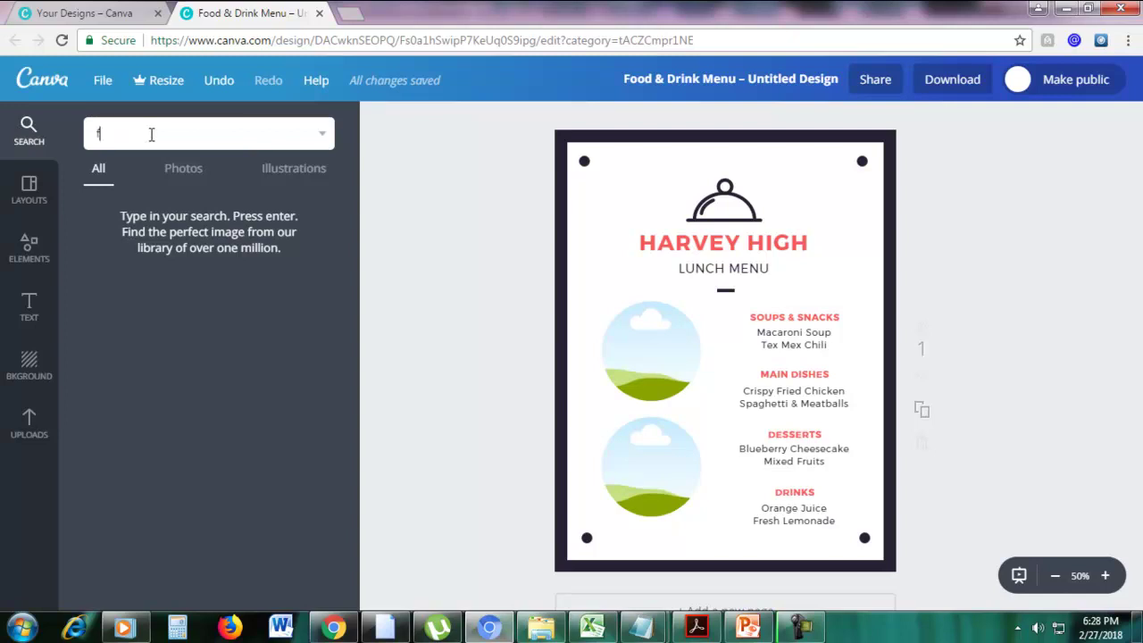
Search the image library for "fried chicken" and look through the results for a free photo.
{"action": "type", "text": "ried chicken"}
{"action": "key", "text": "Return"}
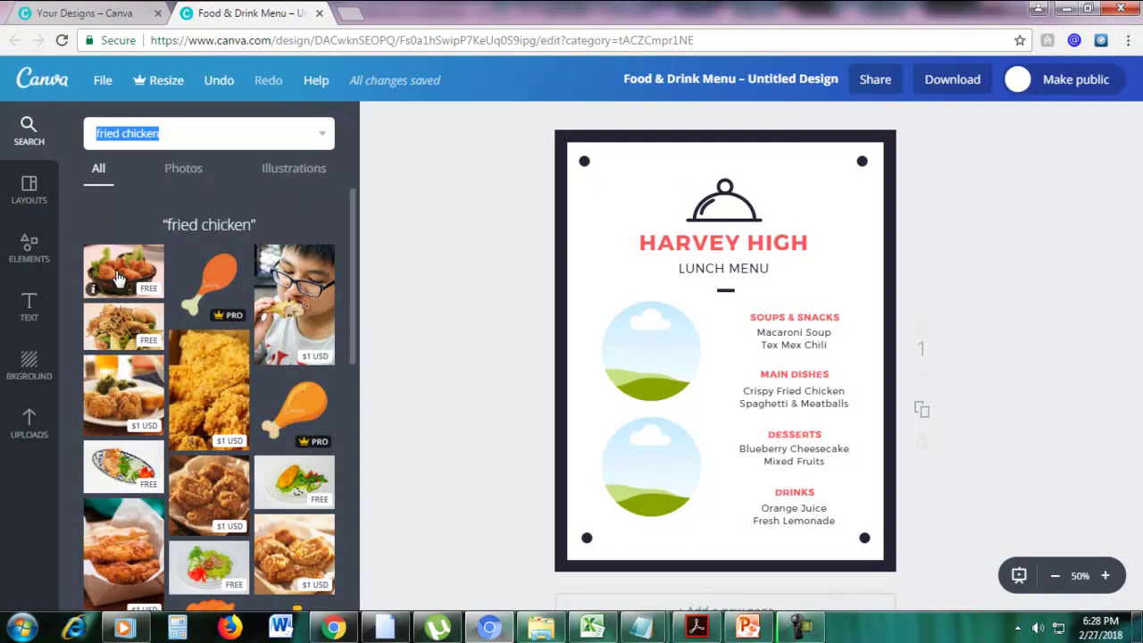
{"action": "scroll", "coordinate": [121, 278], "scroll_direction": "down", "scroll_amount": 2}
{"action": "scroll", "coordinate": [137, 265], "scroll_direction": "up", "scroll_amount": 2}
{"action": "scroll", "coordinate": [223, 338], "scroll_direction": "down", "scroll_amount": 3}
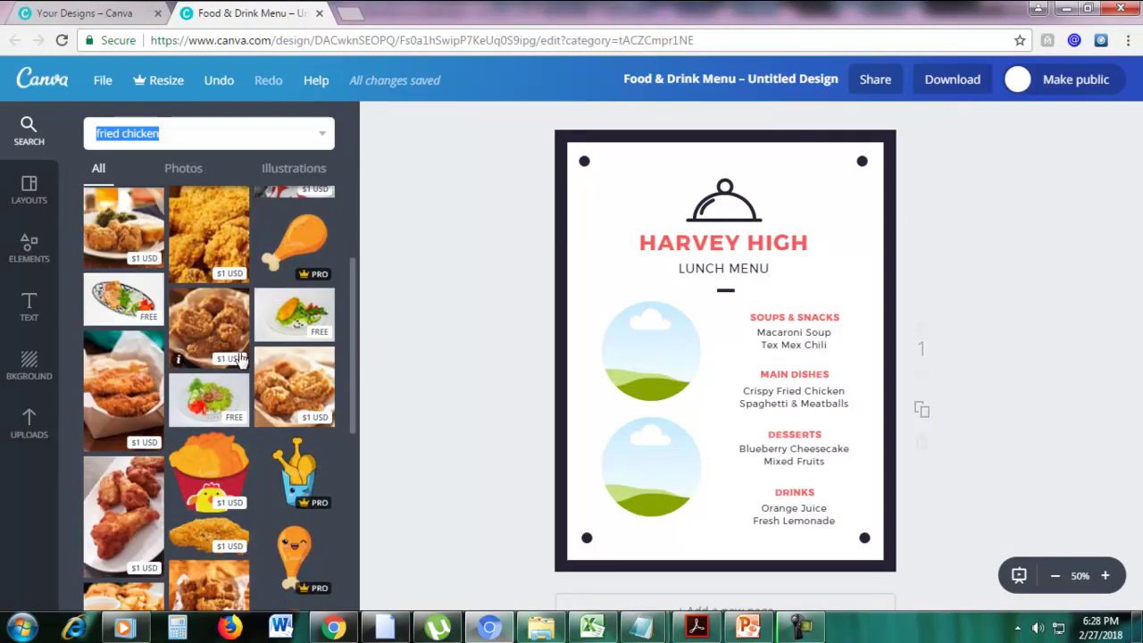
{"action": "scroll", "coordinate": [240, 361], "scroll_direction": "down", "scroll_amount": 1}
{"action": "scroll", "coordinate": [241, 357], "scroll_direction": "up", "scroll_amount": 5}
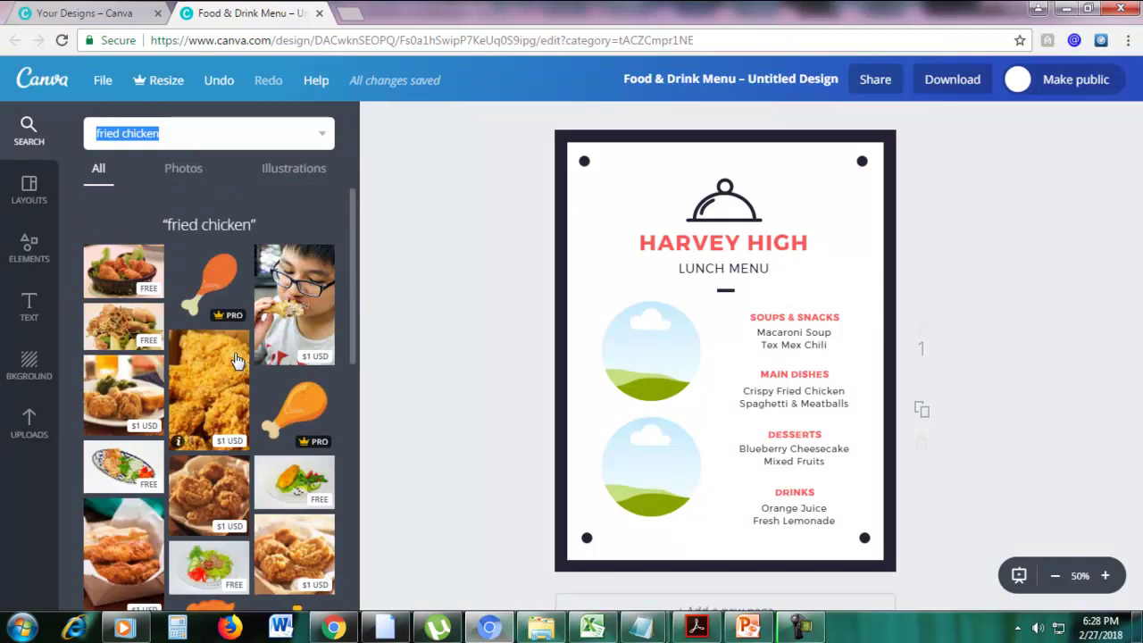
{"action": "scroll", "coordinate": [243, 361], "scroll_direction": "down", "scroll_amount": 1}
{"action": "scroll", "coordinate": [239, 373], "scroll_direction": "up", "scroll_amount": 1}
Open pixabay.com in a new browser tab and search its images for "fried chicken".
{"action": "left_click", "coordinate": [355, 8]}
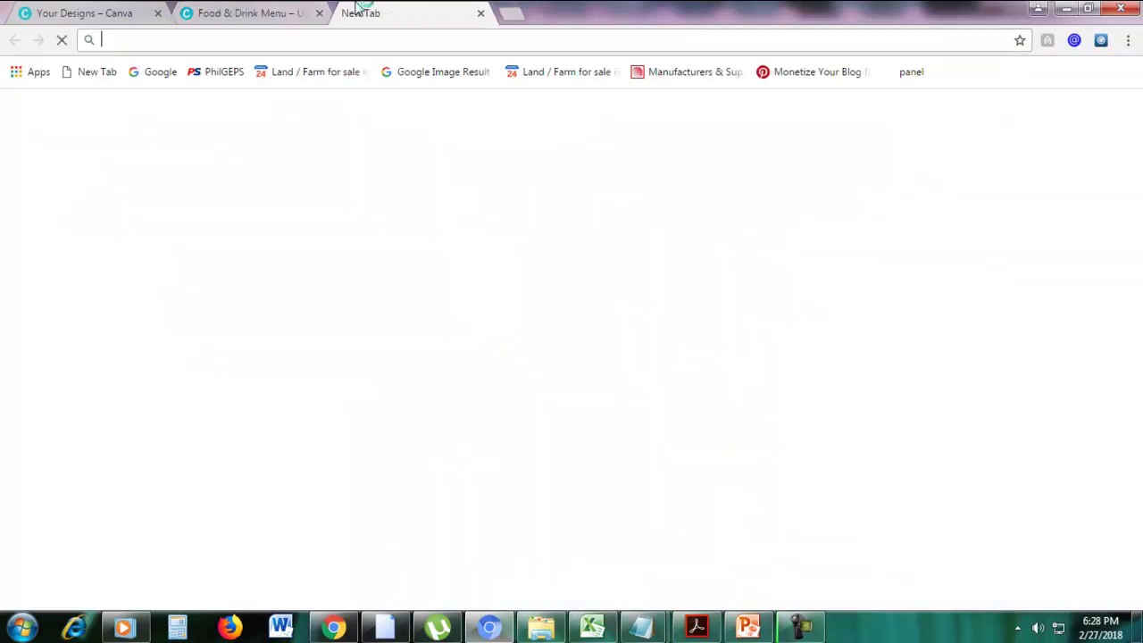
{"action": "type", "text": "pixabay.com"}
{"action": "key", "text": "Return"}
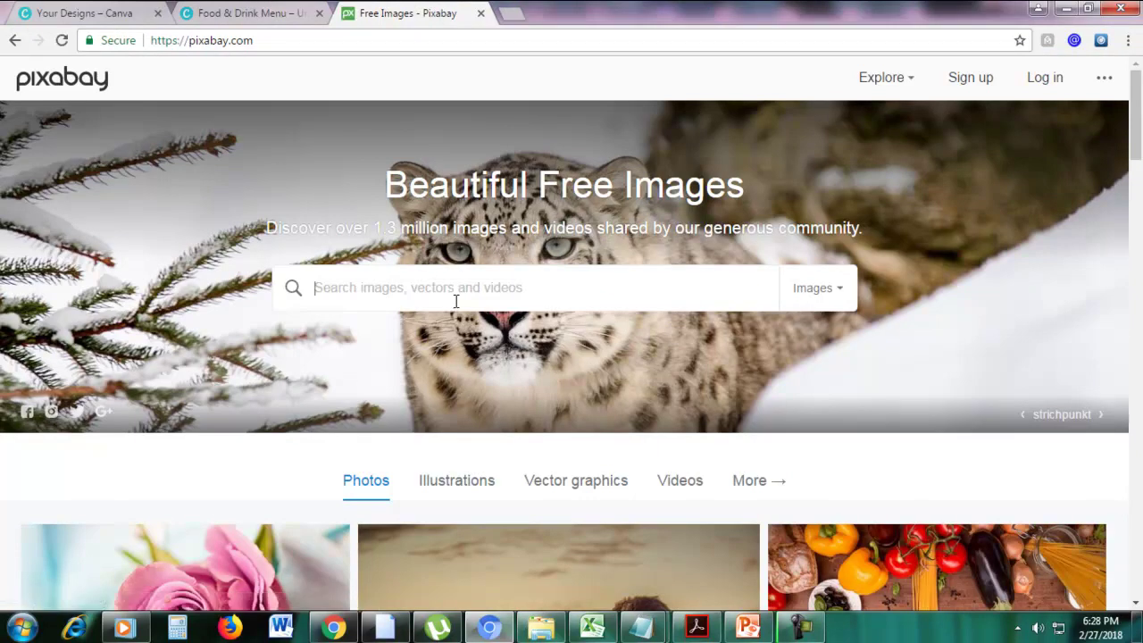
{"action": "type", "text": "fr"}
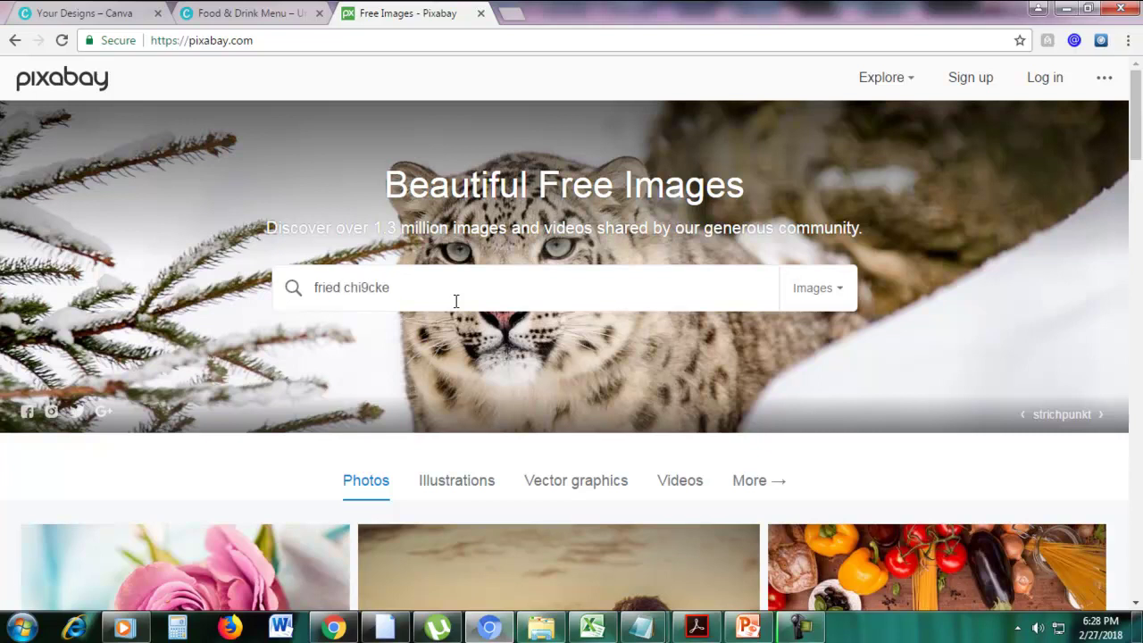
{"action": "type", "text": "ied chic"}
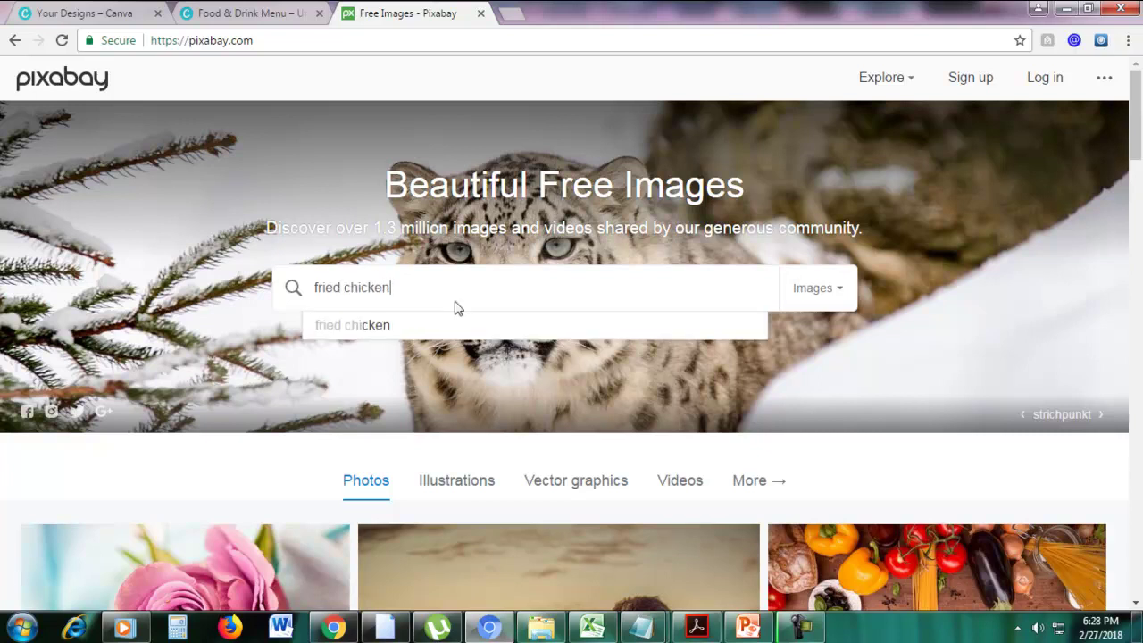
{"action": "key", "text": "Return"}
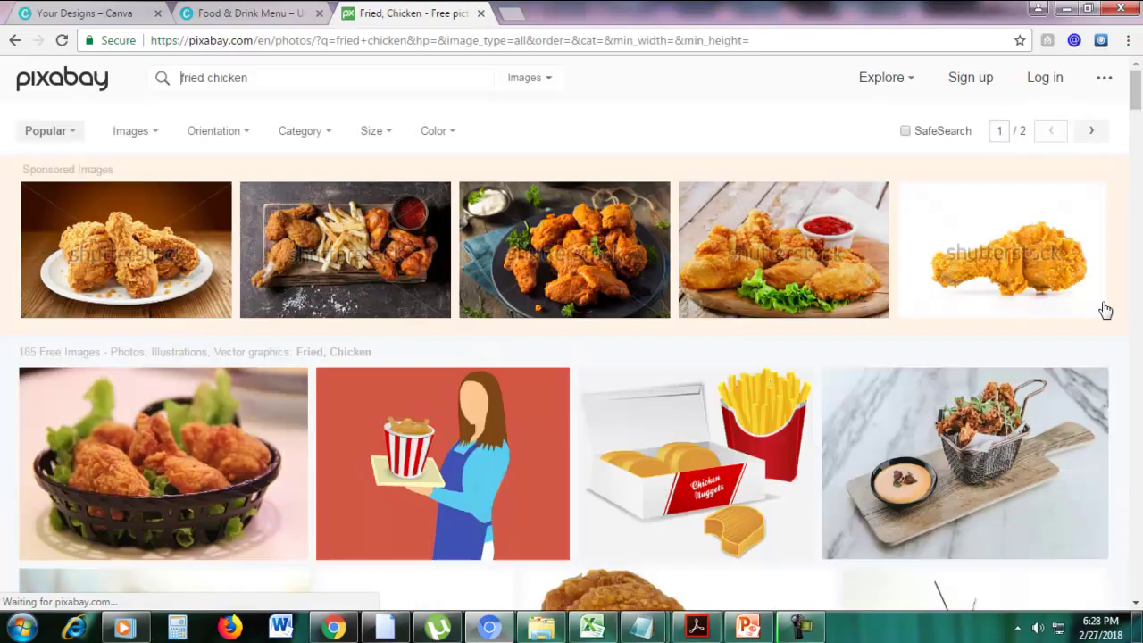
Look through the Pixabay fried chicken images, then return to the menu design and close the Pixabay tab.
{"action": "scroll", "coordinate": [1081, 330], "scroll_direction": "down", "scroll_amount": 6}
{"action": "scroll", "coordinate": [396, 306], "scroll_direction": "down", "scroll_amount": 9}
{"action": "scroll", "coordinate": [377, 312], "scroll_direction": "up", "scroll_amount": 6}
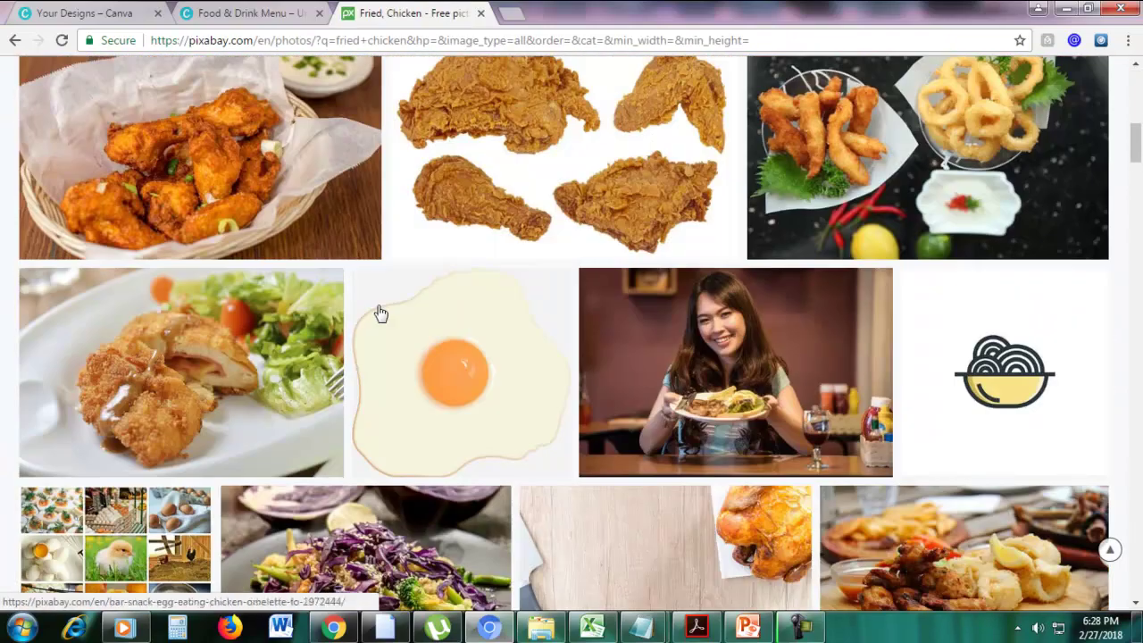
{"action": "scroll", "coordinate": [384, 311], "scroll_direction": "up", "scroll_amount": 8}
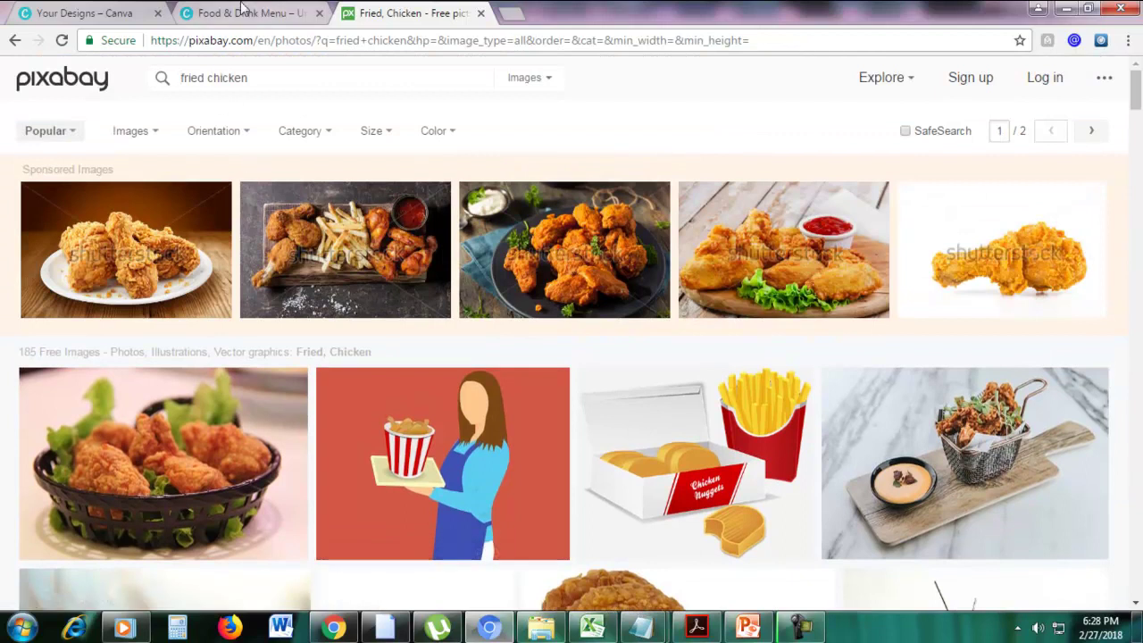
{"action": "left_click", "coordinate": [245, 13]}
{"action": "left_click", "coordinate": [480, 12]}
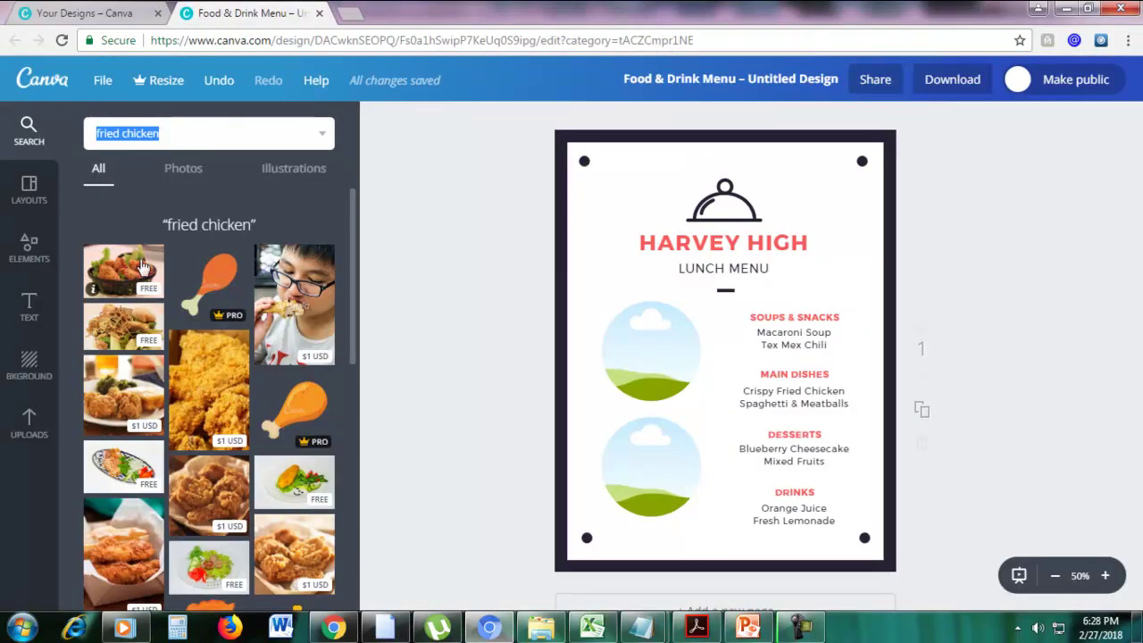
Place the free photo of fried chicken in a black basket into the menu's upper circular frame.
{"action": "left_click_drag", "start_coordinate": [133, 266], "coordinate": [657, 334]}
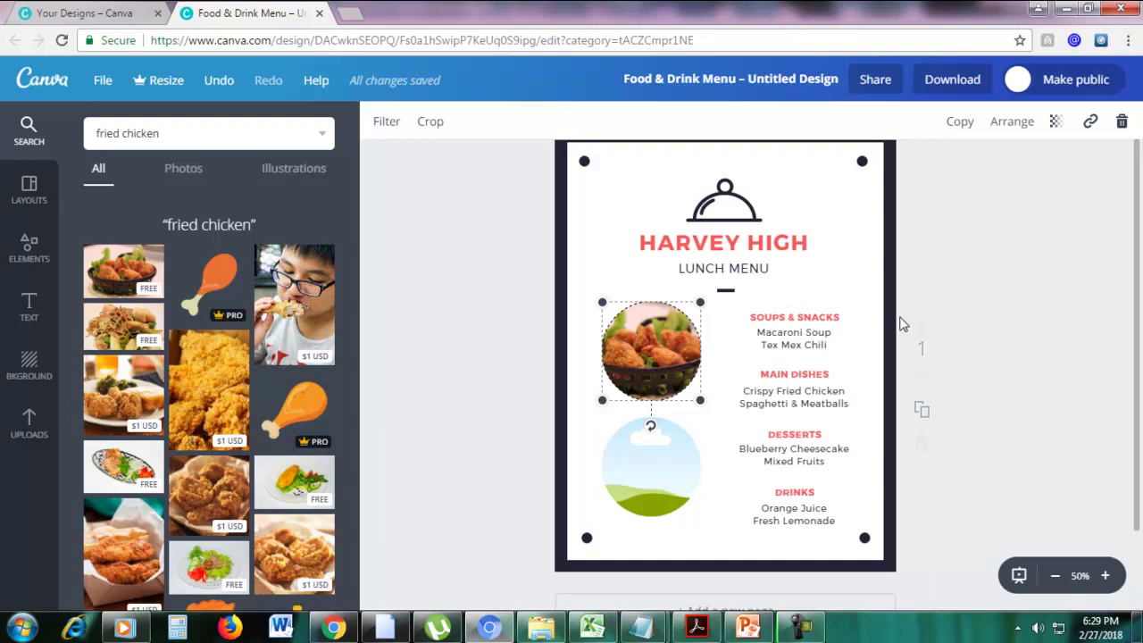
{"action": "left_click", "coordinate": [715, 432]}
{"action": "left_click", "coordinate": [793, 434]}
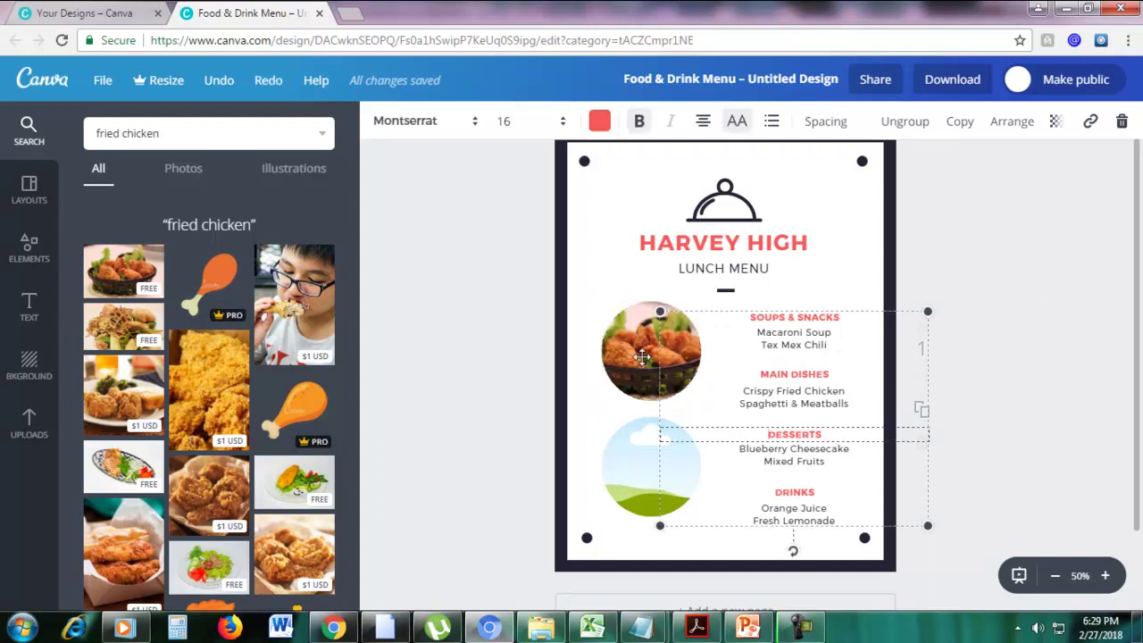
{"action": "left_click", "coordinate": [654, 324]}
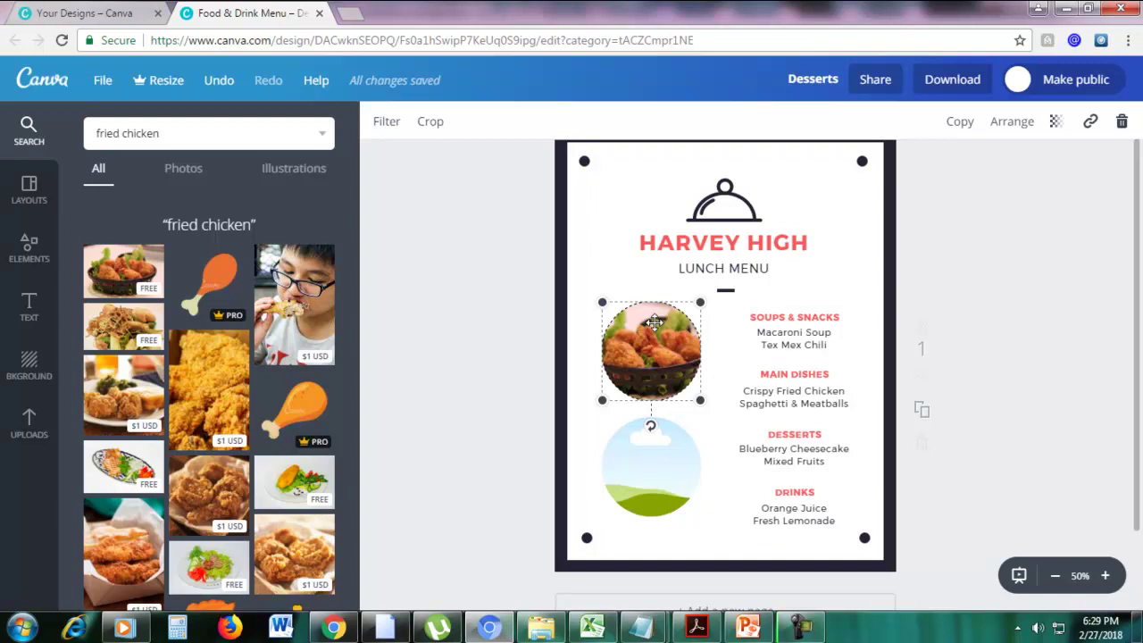
Search the image library for "fruit" and place the free photo of a bowl of oranges into the lower circular frame.
{"action": "left_click", "coordinate": [173, 134]}
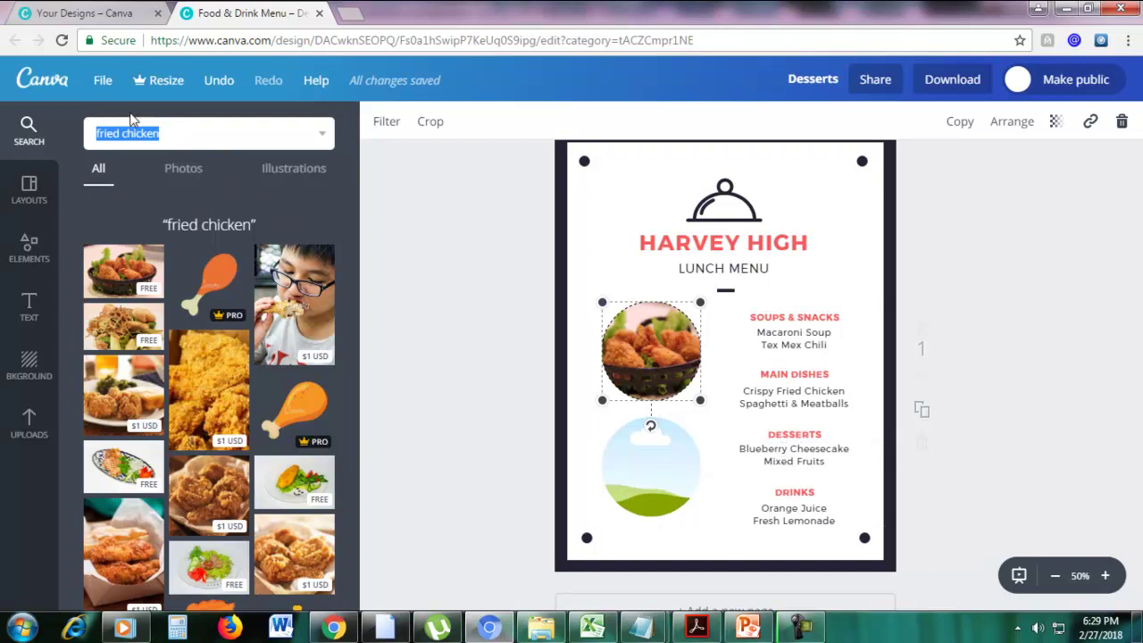
{"action": "type", "text": "fruit"}
{"action": "key", "text": "Return"}
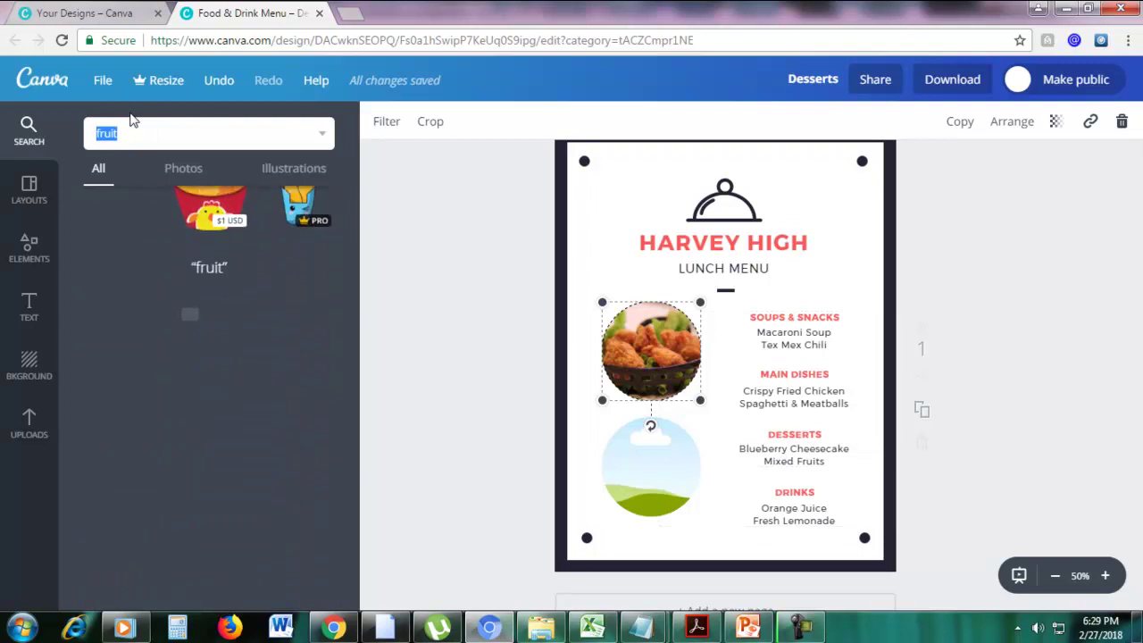
{"action": "scroll", "coordinate": [267, 324], "scroll_direction": "down", "scroll_amount": 2}
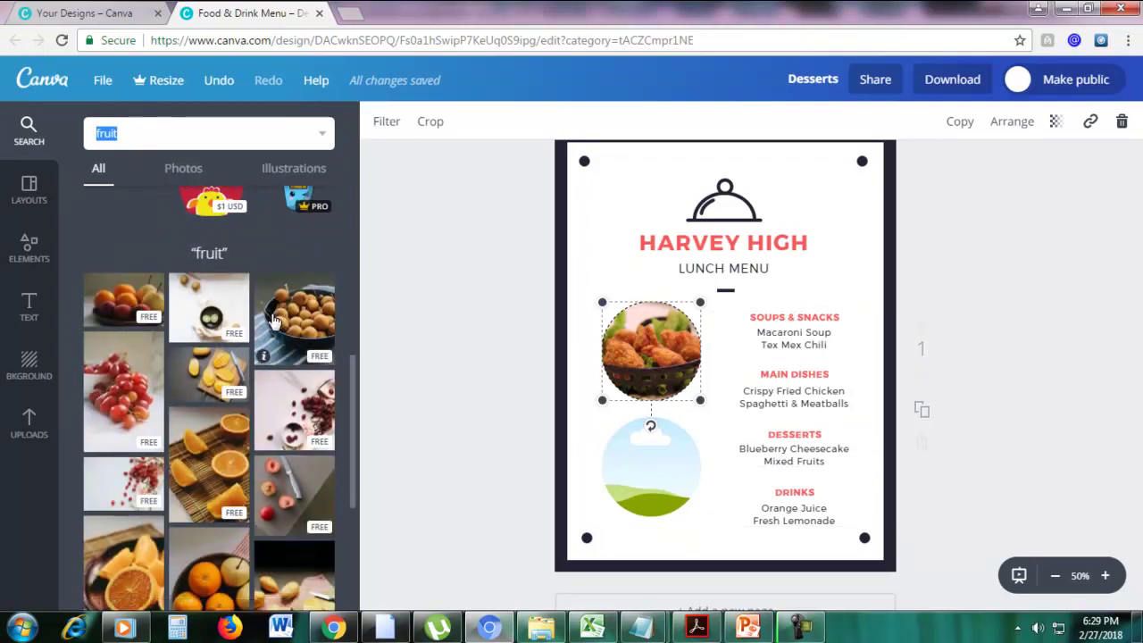
{"action": "scroll", "coordinate": [268, 323], "scroll_direction": "down", "scroll_amount": 1}
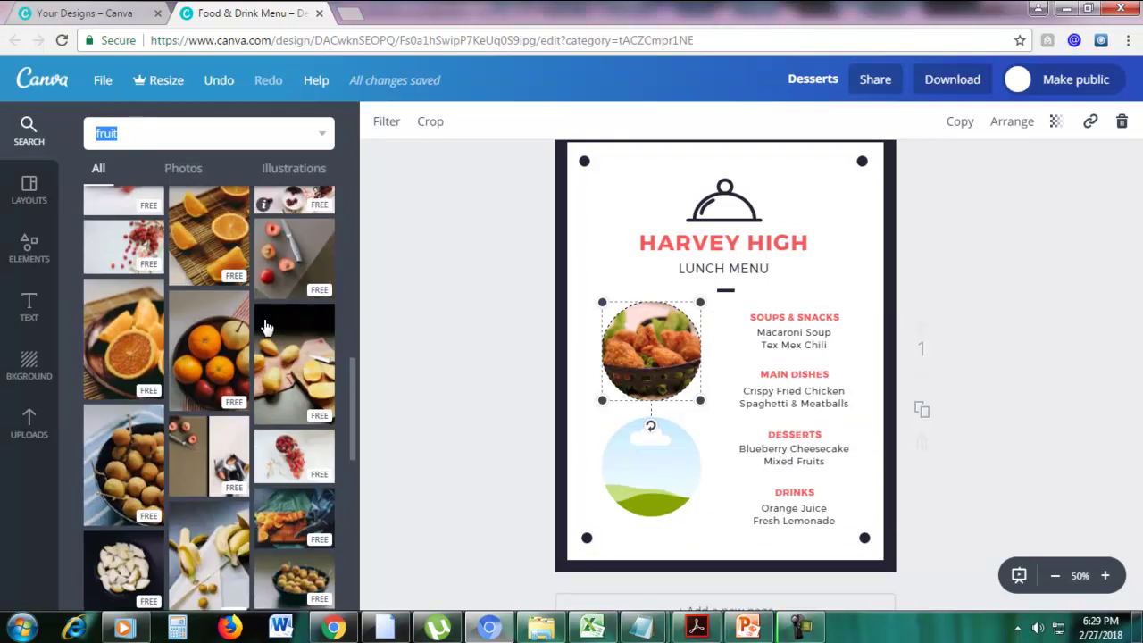
{"action": "left_click_drag", "start_coordinate": [230, 351], "coordinate": [639, 443]}
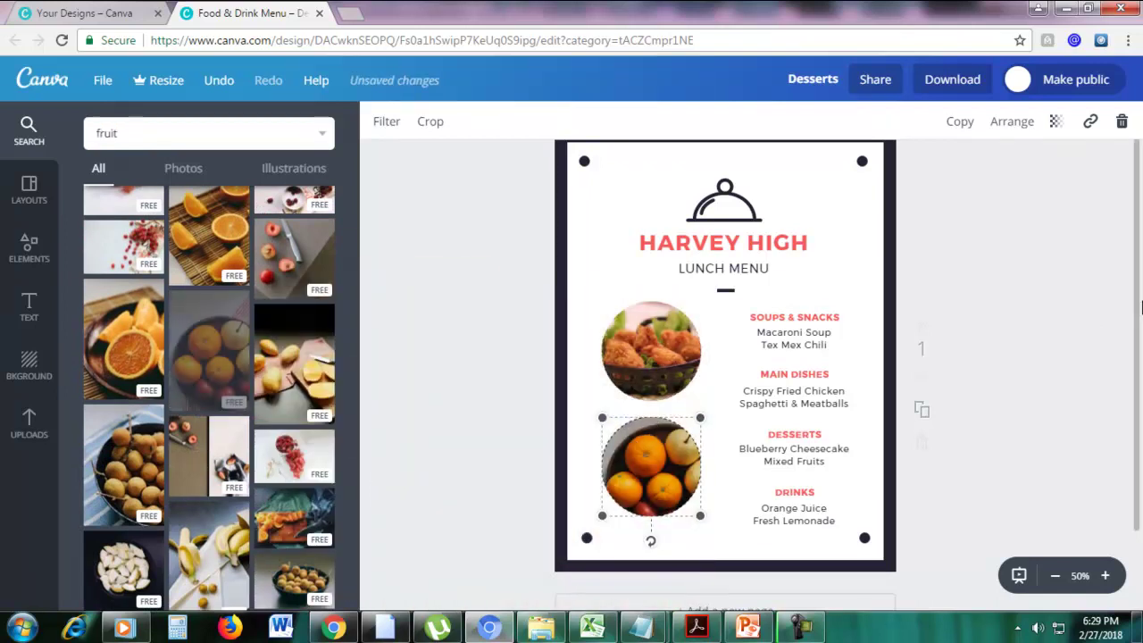
{"action": "left_click", "coordinate": [1104, 315]}
Duplicate the finished lunch menu page to create a second page.
{"action": "scroll", "coordinate": [1104, 314], "scroll_direction": "down", "scroll_amount": 1}
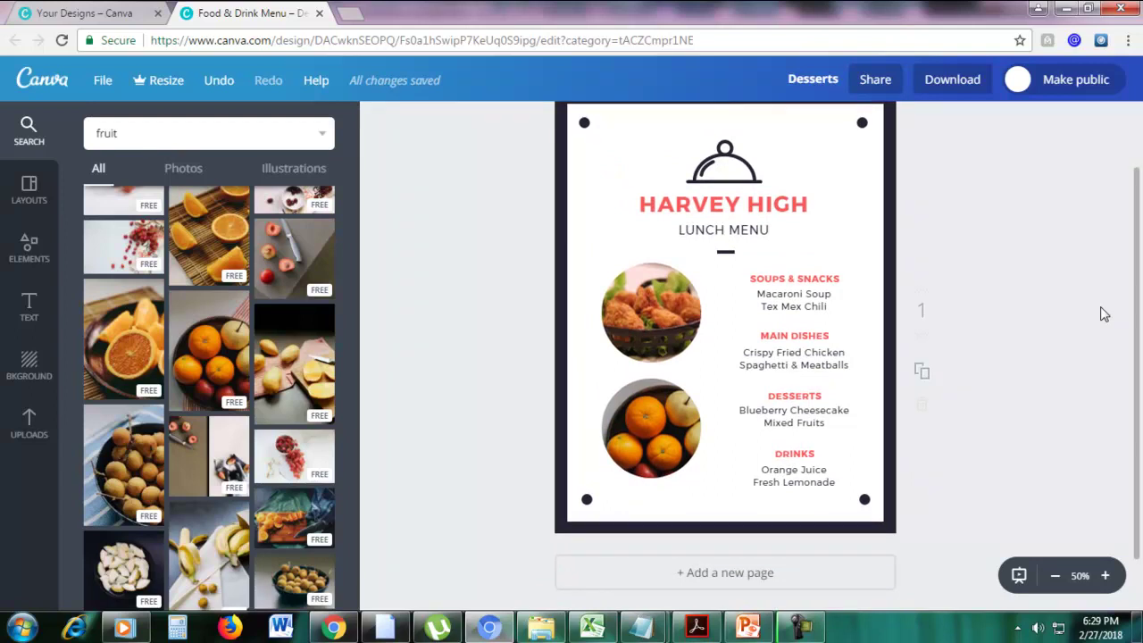
{"action": "scroll", "coordinate": [1104, 314], "scroll_direction": "down", "scroll_amount": 2}
{"action": "scroll", "coordinate": [1007, 316], "scroll_direction": "up", "scroll_amount": 4}
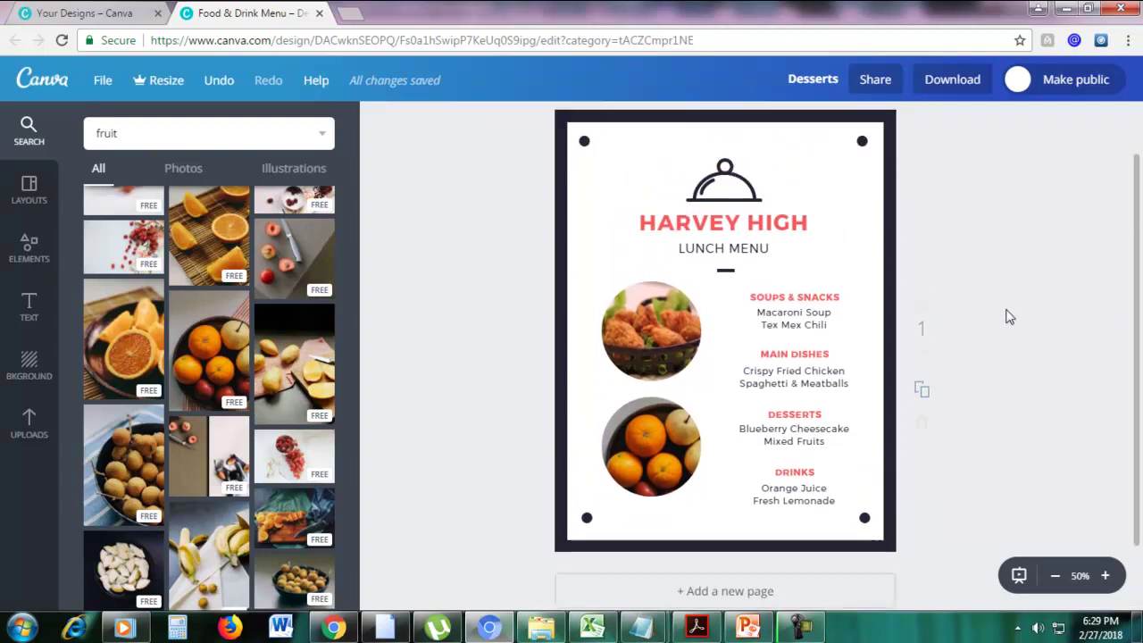
{"action": "scroll", "coordinate": [1137, 348], "scroll_direction": "down", "scroll_amount": 1}
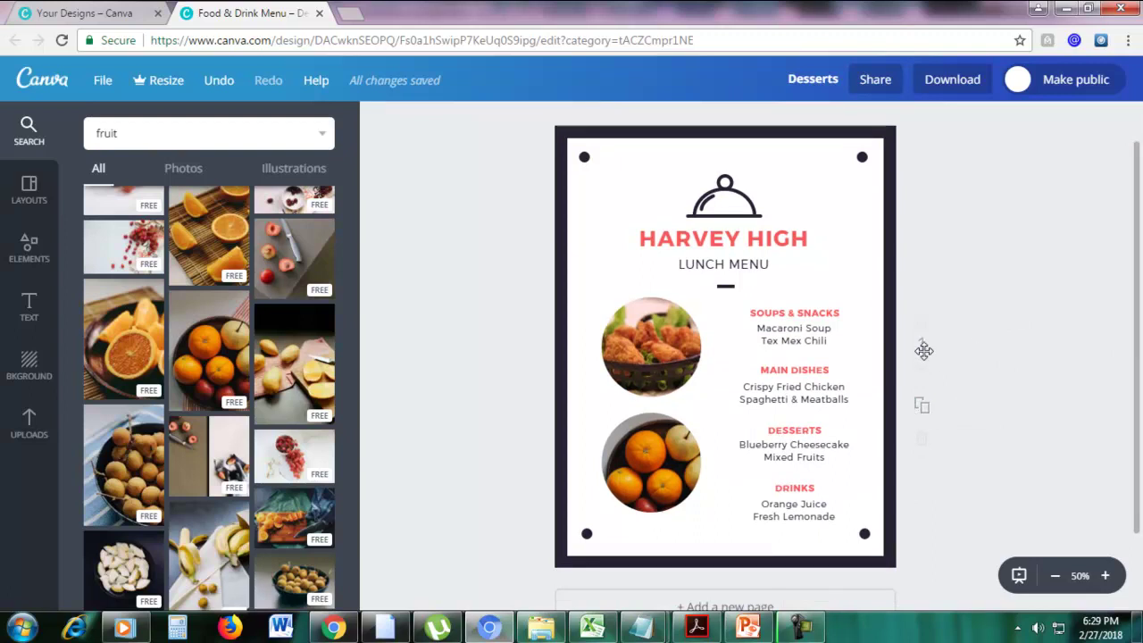
{"action": "left_click", "coordinate": [922, 409]}
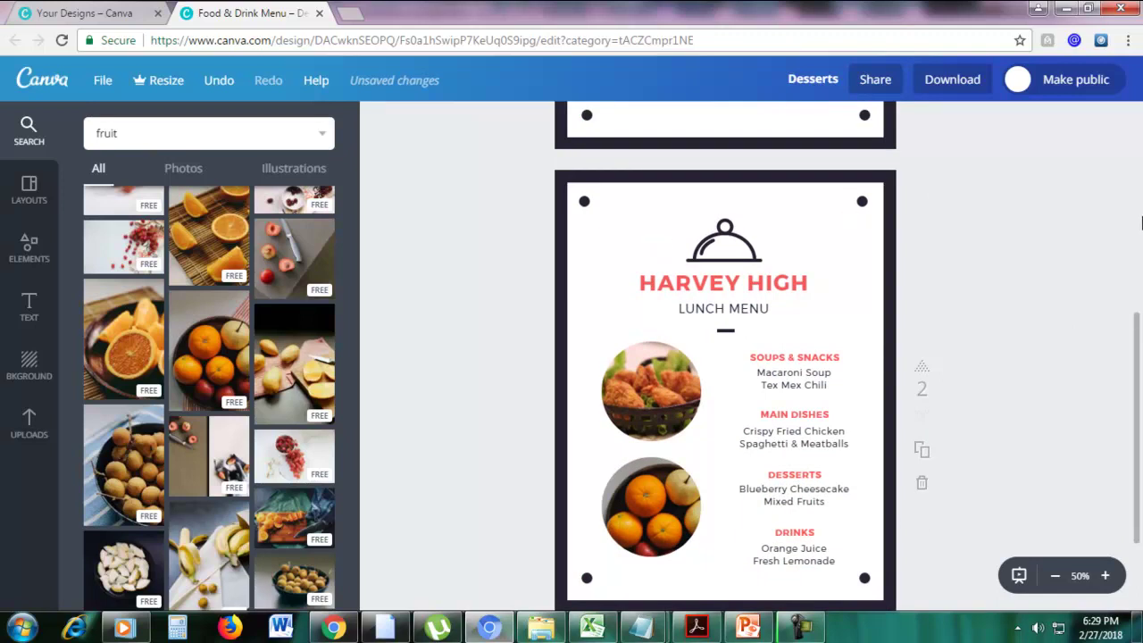
Delete the circular chicken and fruit photo elements, including their frames, from page 2.
{"action": "scroll", "coordinate": [851, 259], "scroll_direction": "down", "scroll_amount": 1}
{"action": "left_click", "coordinate": [687, 302]}
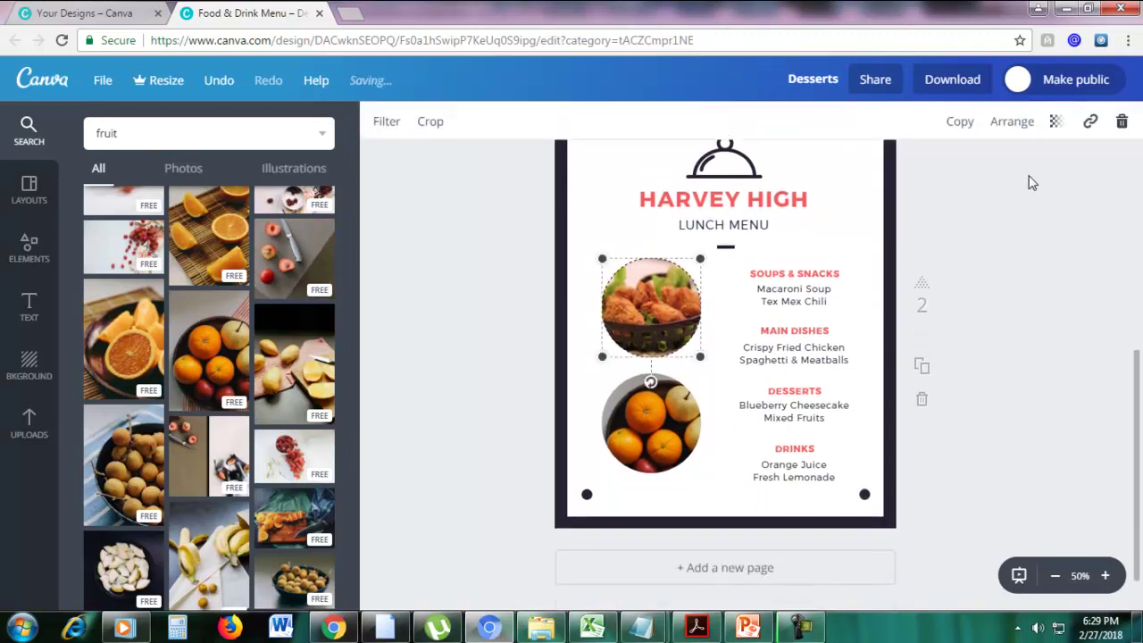
{"action": "left_click", "coordinate": [1121, 122]}
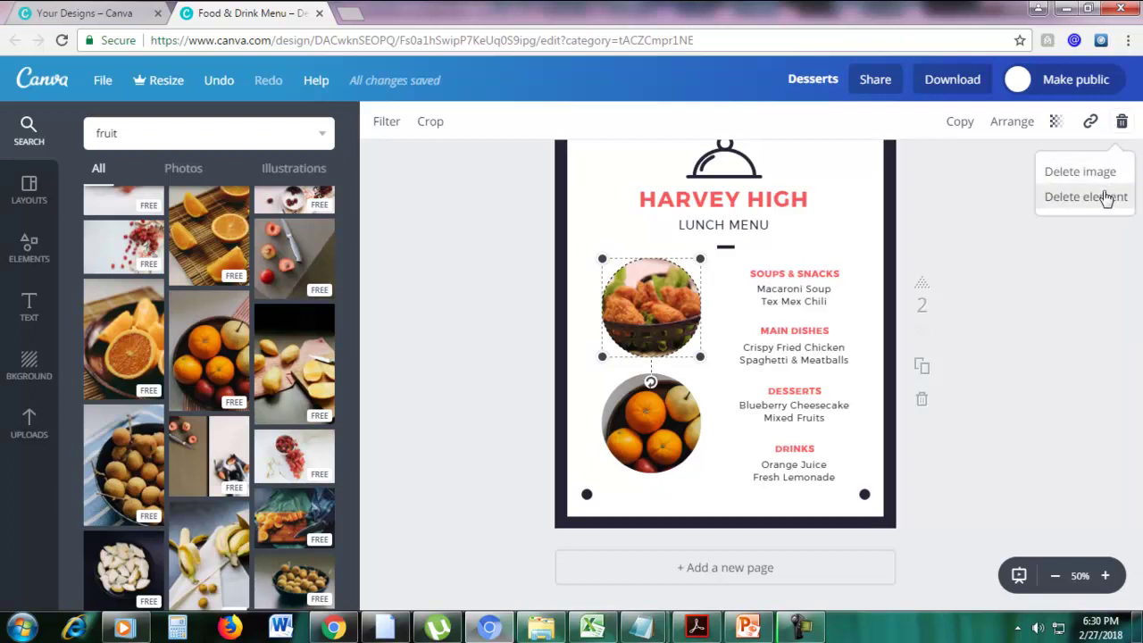
{"action": "left_click", "coordinate": [1105, 198]}
{"action": "left_click", "coordinate": [640, 387]}
{"action": "left_click", "coordinate": [1121, 121]}
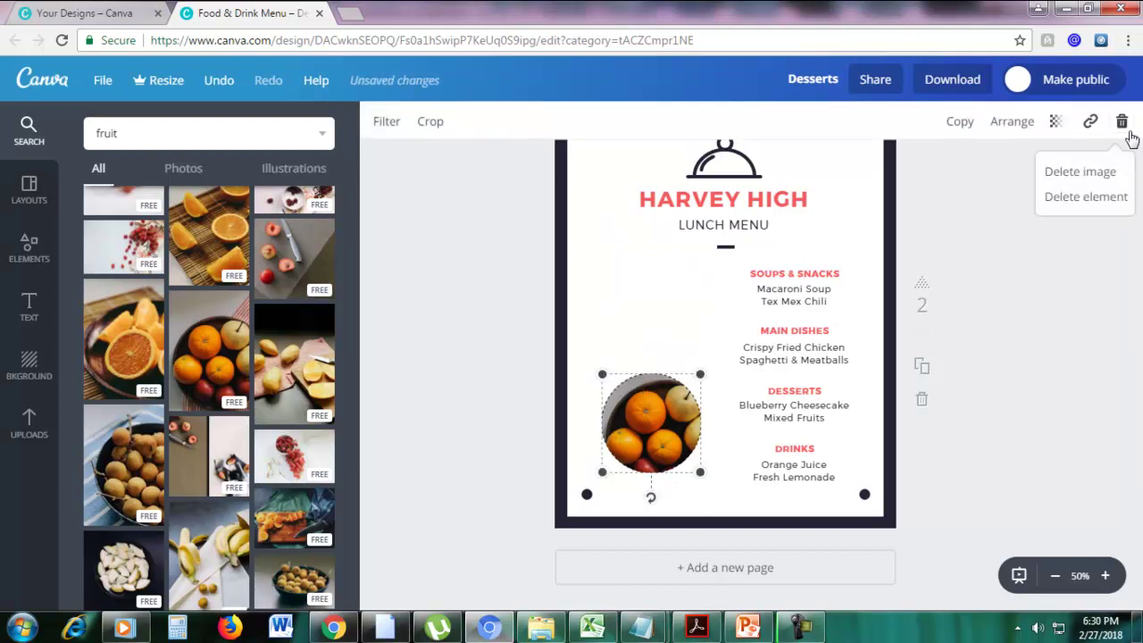
{"action": "left_click", "coordinate": [1074, 200]}
Delete the grouped list of menu categories and dishes from page 2.
{"action": "left_click", "coordinate": [814, 286]}
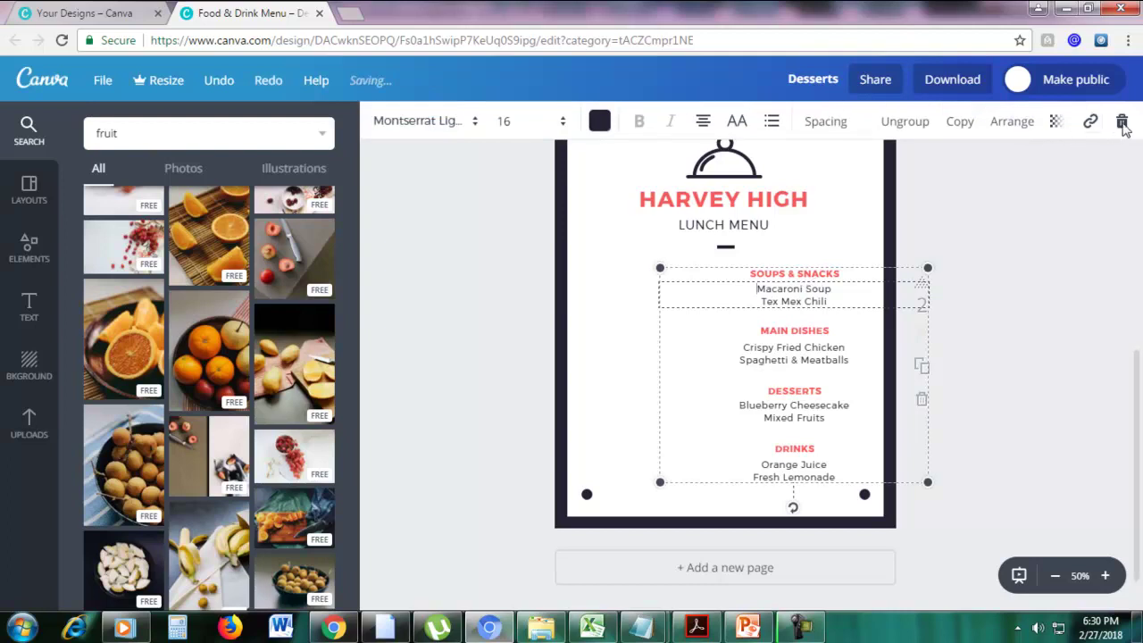
{"action": "left_click", "coordinate": [1121, 121]}
{"action": "left_click", "coordinate": [1089, 198]}
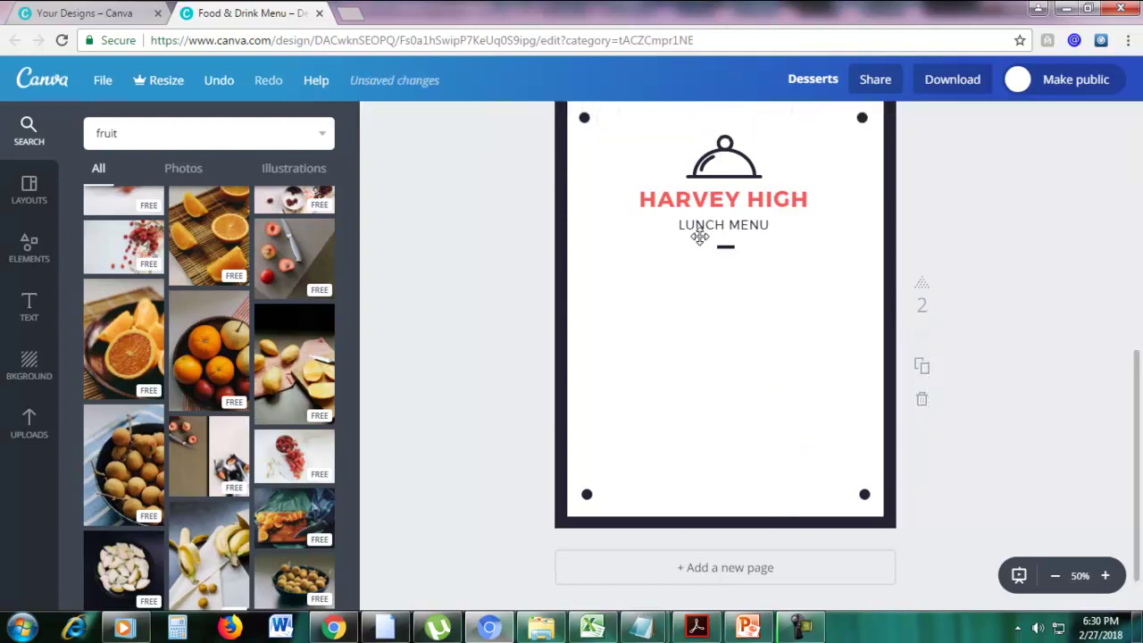
Delete the LUNCH MENU subtitle from page 2, keeping the HARVEY HIGH heading.
{"action": "left_click", "coordinate": [724, 249]}
{"action": "left_click", "coordinate": [700, 211]}
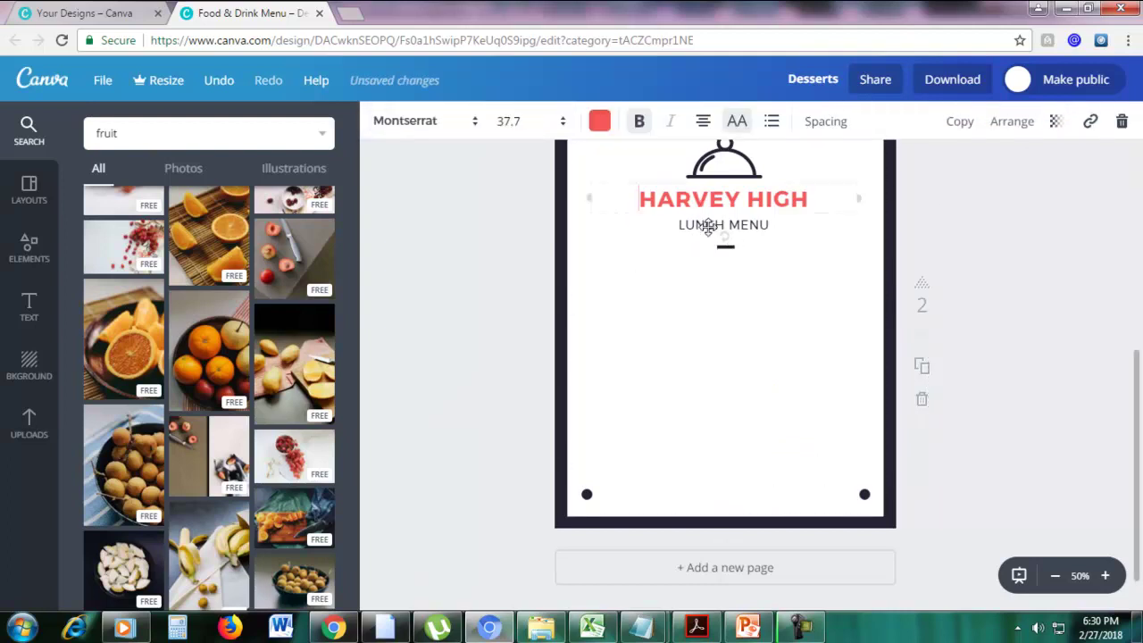
{"action": "left_click", "coordinate": [714, 225]}
{"action": "left_click", "coordinate": [1121, 121]}
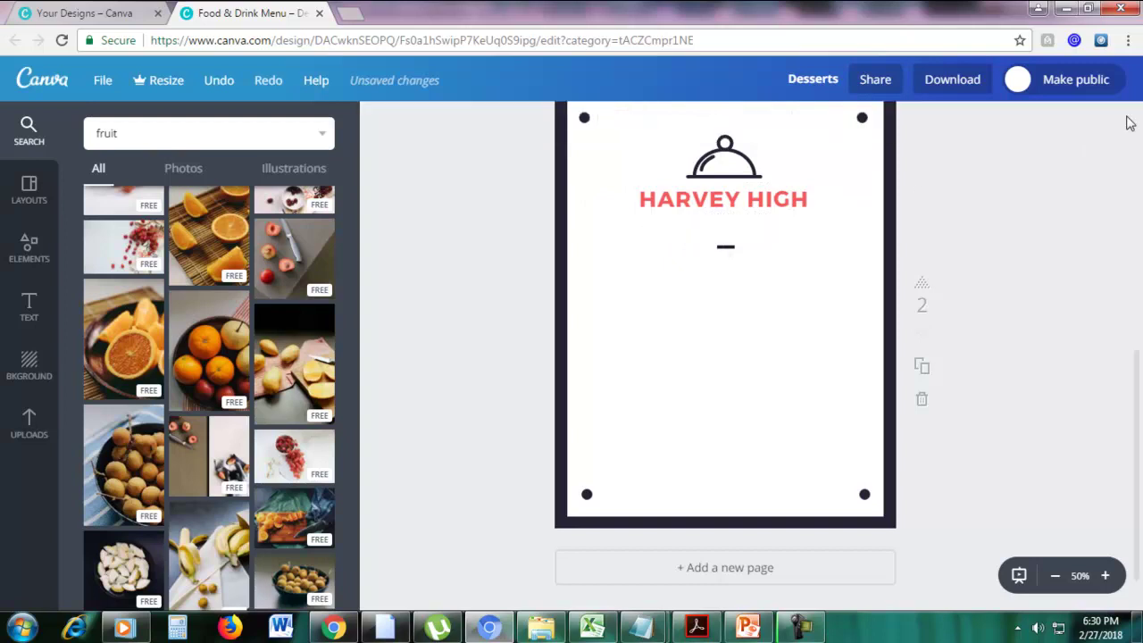
{"action": "scroll", "coordinate": [1008, 262], "scroll_direction": "up", "scroll_amount": 1}
{"action": "scroll", "coordinate": [968, 254], "scroll_direction": "up", "scroll_amount": 3}
{"action": "scroll", "coordinate": [968, 255], "scroll_direction": "down", "scroll_amount": 3}
{"action": "scroll", "coordinate": [971, 260], "scroll_direction": "up", "scroll_amount": 1}
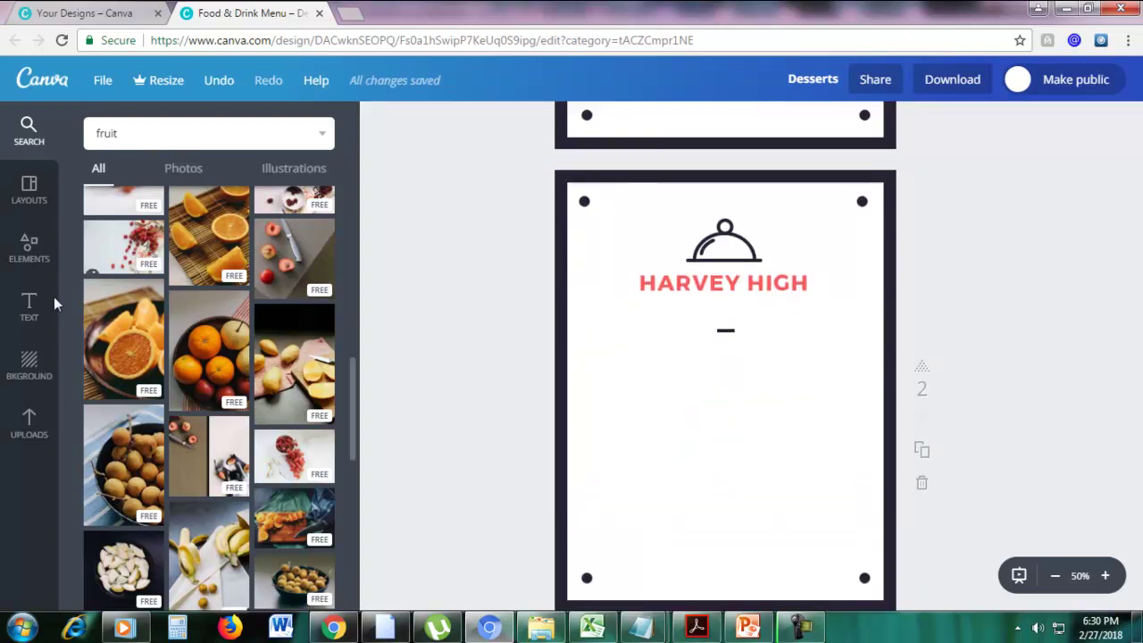
Add a three-by-three photo grid to page 2, resized and positioned to fill the empty area below the heading.
{"action": "left_click", "coordinate": [20, 255]}
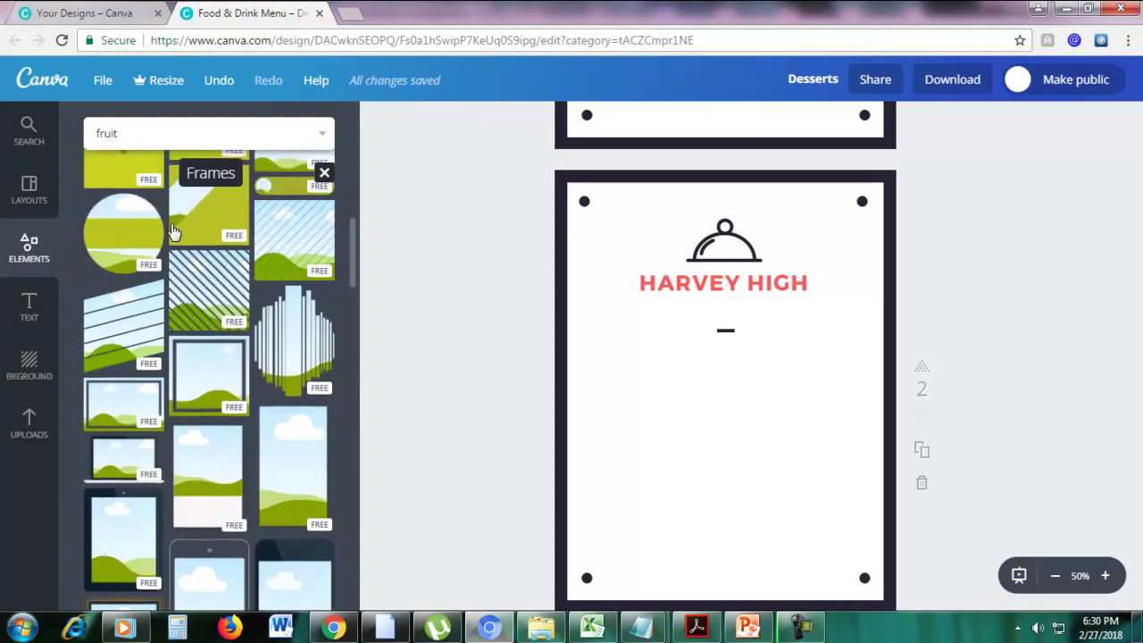
{"action": "left_click", "coordinate": [326, 223]}
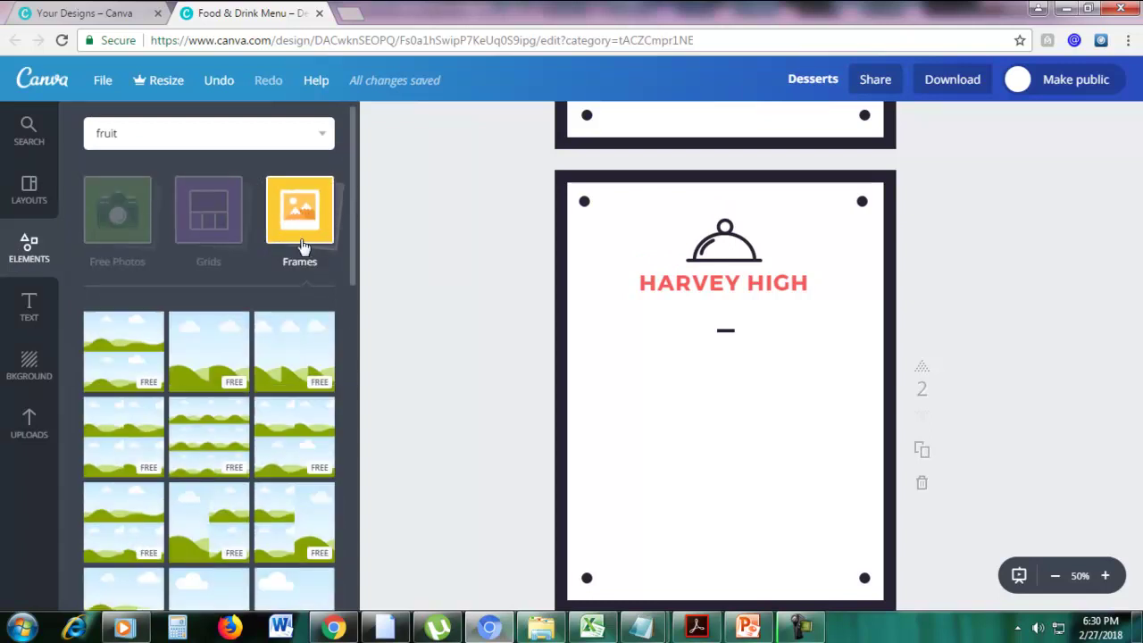
{"action": "scroll", "coordinate": [268, 312], "scroll_direction": "down", "scroll_amount": 2}
{"action": "left_click_drag", "start_coordinate": [205, 360], "coordinate": [695, 445]}
{"action": "left_click_drag", "start_coordinate": [860, 313], "coordinate": [845, 331]}
{"action": "left_click_drag", "start_coordinate": [798, 378], "coordinate": [809, 359]}
Replace the HARVEY HIGH heading text on page 2 with FRUITS.
{"action": "triple_click", "coordinate": [770, 284]}
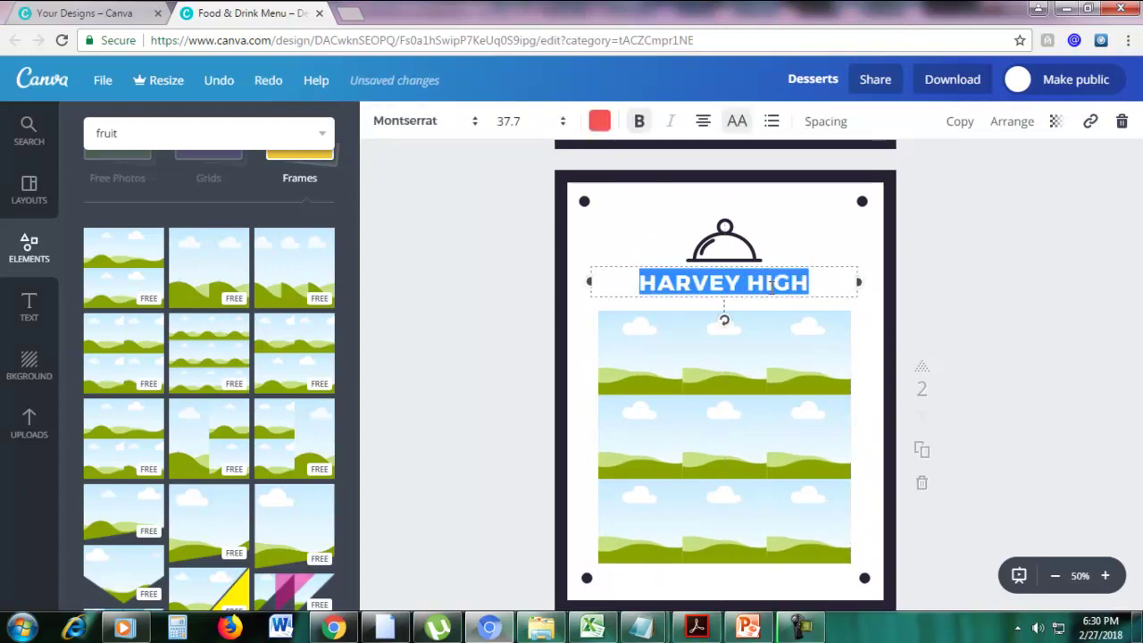
{"action": "type", "text": "FU"}
{"action": "key", "text": "BackSpace"}
{"action": "type", "text": "RUITS"}
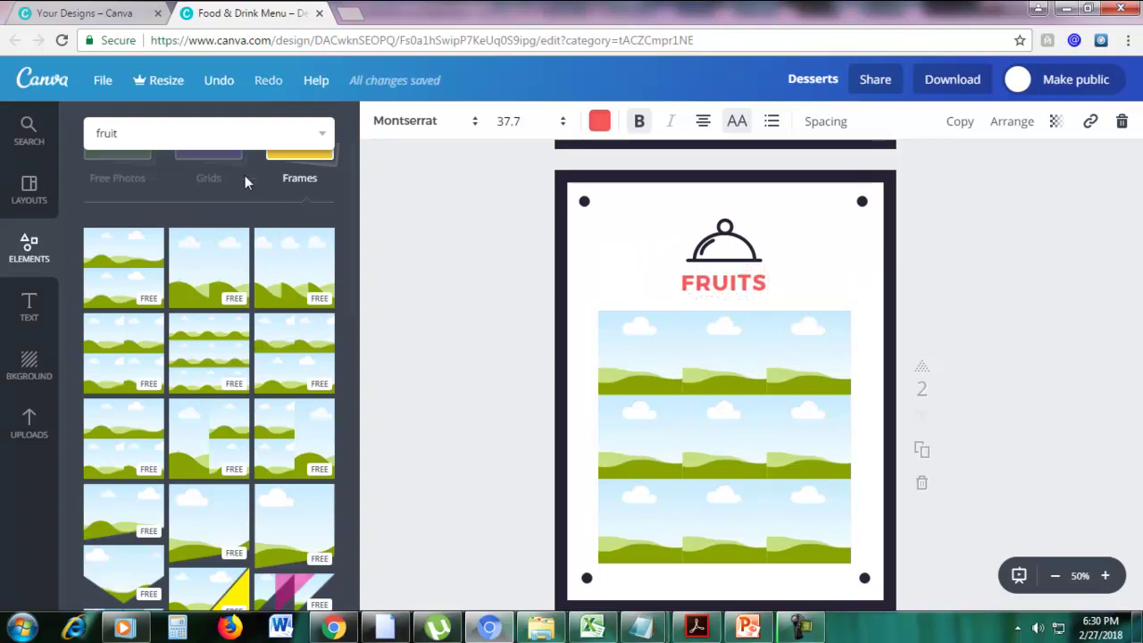
Search for fruit and fill page 2's top-left, top-middle and middle-left grid cells with photos of an orange bowl, longans and red grapes.
{"action": "left_click", "coordinate": [173, 125]}
{"action": "key", "text": "Return"}
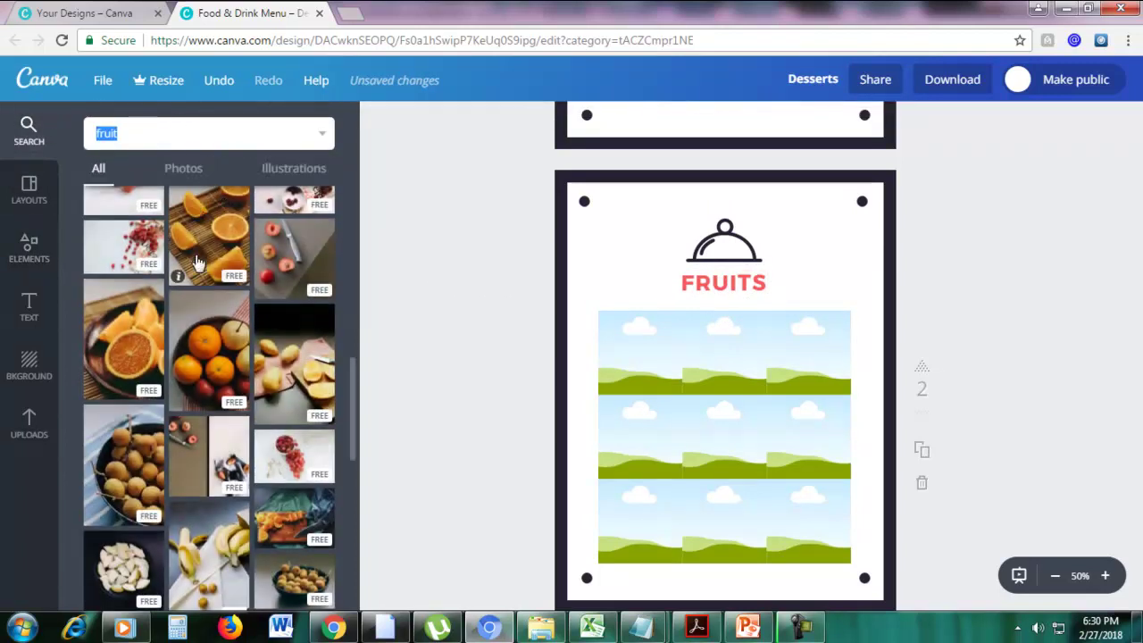
{"action": "scroll", "coordinate": [197, 262], "scroll_direction": "up", "scroll_amount": 1}
{"action": "left_click_drag", "start_coordinate": [209, 428], "coordinate": [636, 370]}
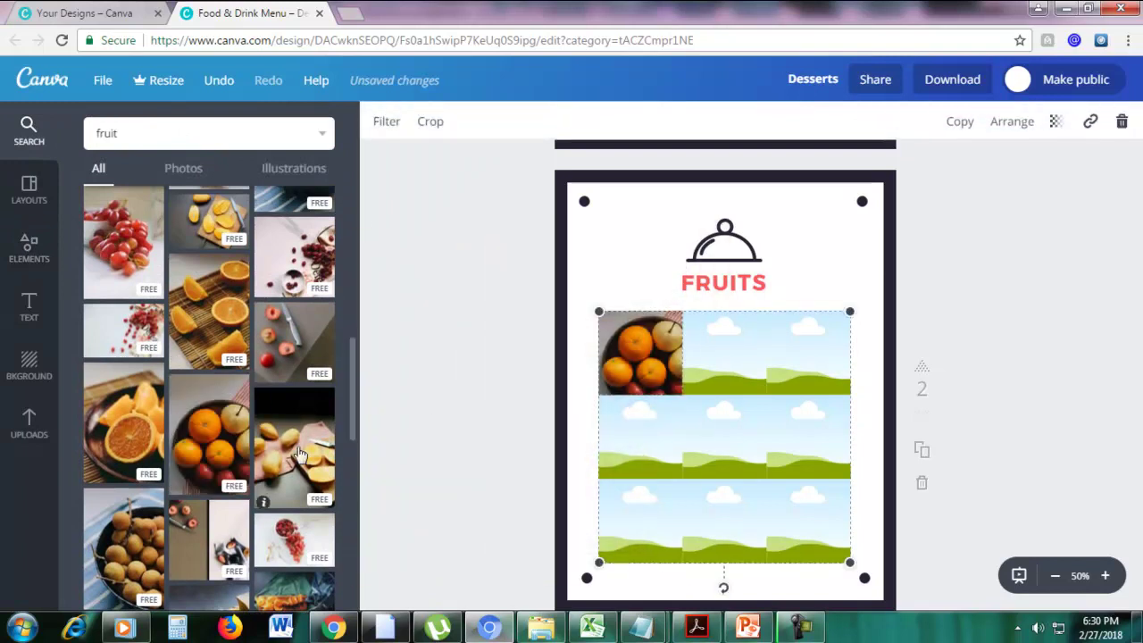
{"action": "scroll", "coordinate": [152, 429], "scroll_direction": "up", "scroll_amount": 2}
{"action": "left_click_drag", "start_coordinate": [125, 352], "coordinate": [644, 462]}
{"action": "left_click_drag", "start_coordinate": [297, 253], "coordinate": [725, 354]}
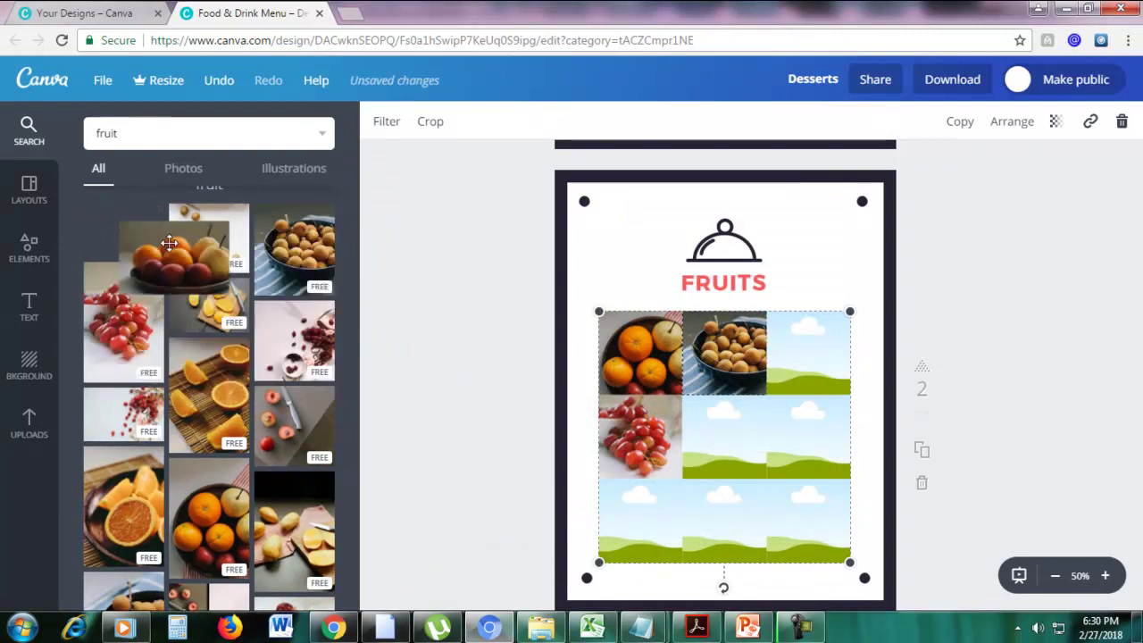
{"action": "left_click_drag", "start_coordinate": [287, 248], "coordinate": [223, 276]}
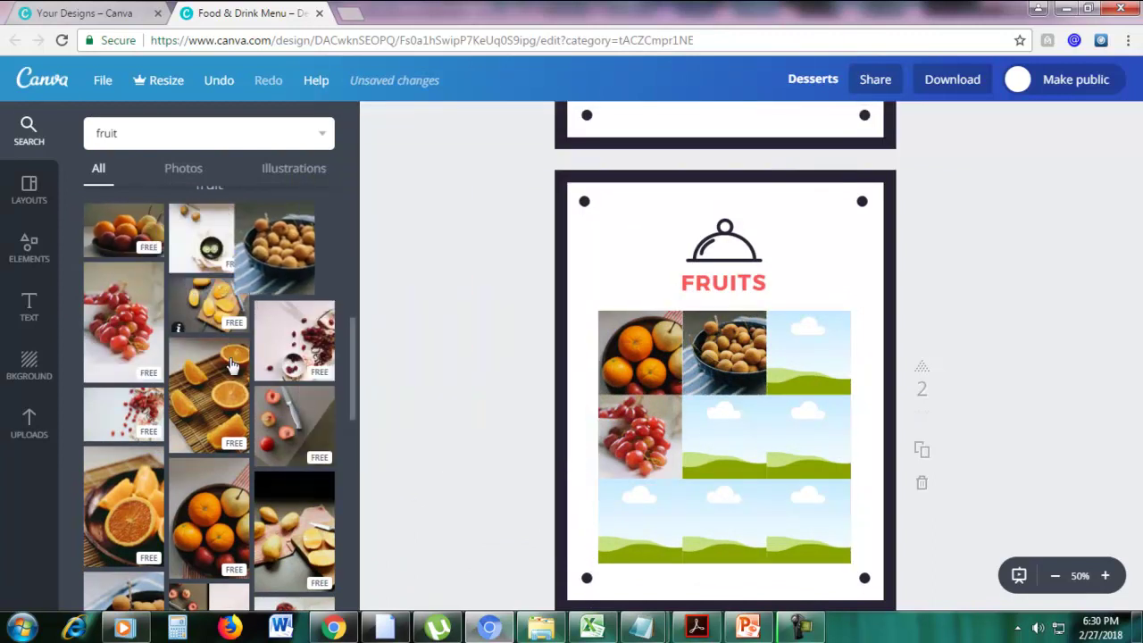
Fill page 2's centre, bottom-middle, top-right and middle-right grid cells with photos of orange wedges, halved yellow fruit, cut citrus and a longan bowl.
{"action": "scroll", "coordinate": [290, 446], "scroll_direction": "down", "scroll_amount": 3}
{"action": "scroll", "coordinate": [290, 444], "scroll_direction": "down", "scroll_amount": 1}
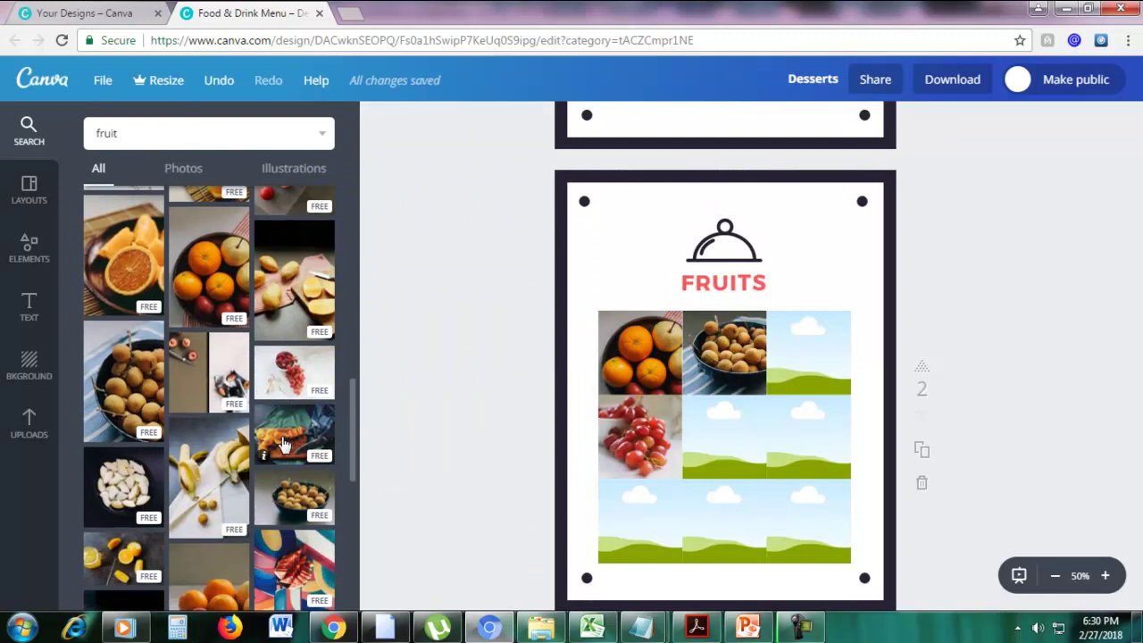
{"action": "left_click_drag", "start_coordinate": [301, 444], "coordinate": [723, 438]}
{"action": "scroll", "coordinate": [308, 484], "scroll_direction": "down", "scroll_amount": 3}
{"action": "left_click_drag", "start_coordinate": [123, 399], "coordinate": [723, 521]}
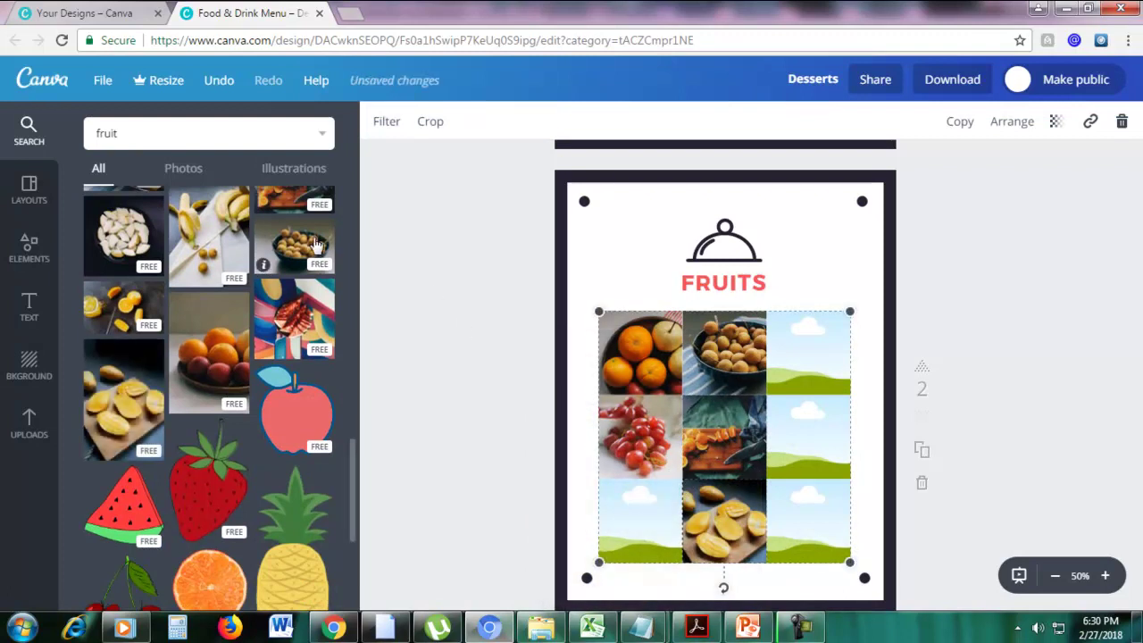
{"action": "left_click_drag", "start_coordinate": [124, 308], "coordinate": [804, 357]}
{"action": "left_click_drag", "start_coordinate": [295, 237], "coordinate": [824, 439]}
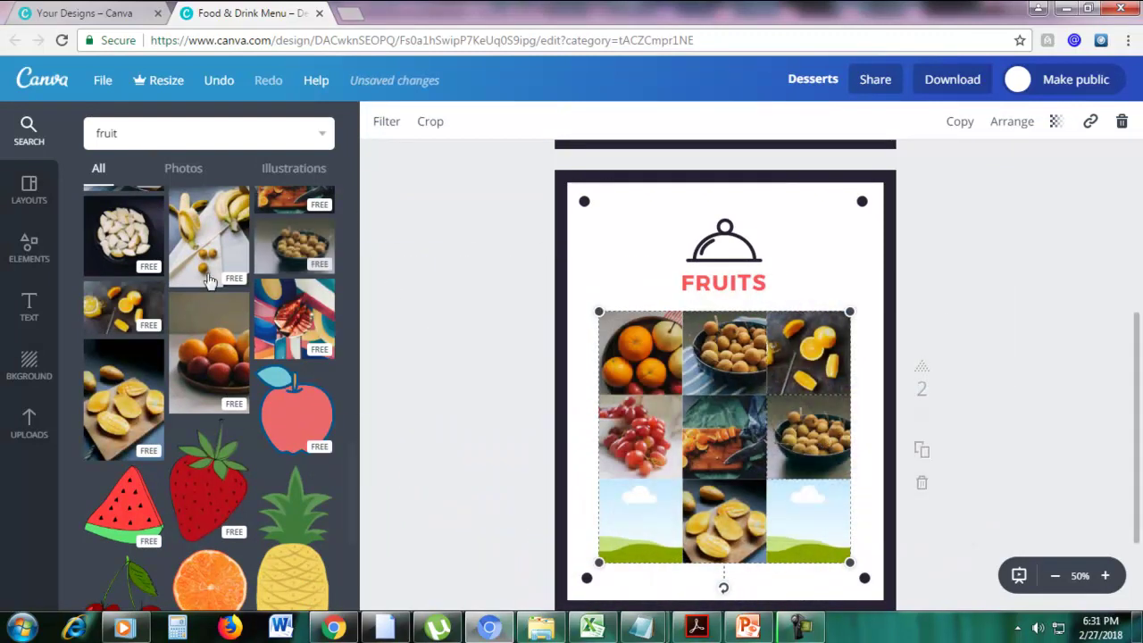
Replace the centre photo with the white fruit segments and fill the bottom-left cell with longans and the bottom-right with yellow fruit.
{"action": "left_click_drag", "start_coordinate": [123, 234], "coordinate": [694, 462]}
{"action": "left_click_drag", "start_coordinate": [306, 243], "coordinate": [629, 518]}
{"action": "scroll", "coordinate": [223, 259], "scroll_direction": "up", "scroll_amount": 3}
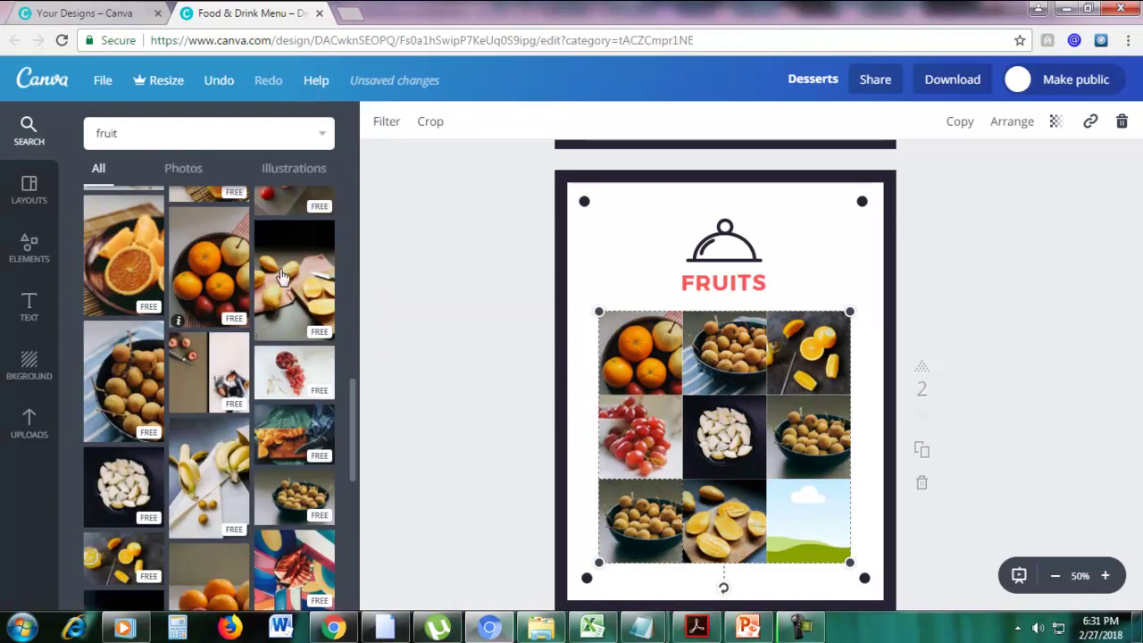
{"action": "left_click_drag", "start_coordinate": [307, 302], "coordinate": [808, 522]}
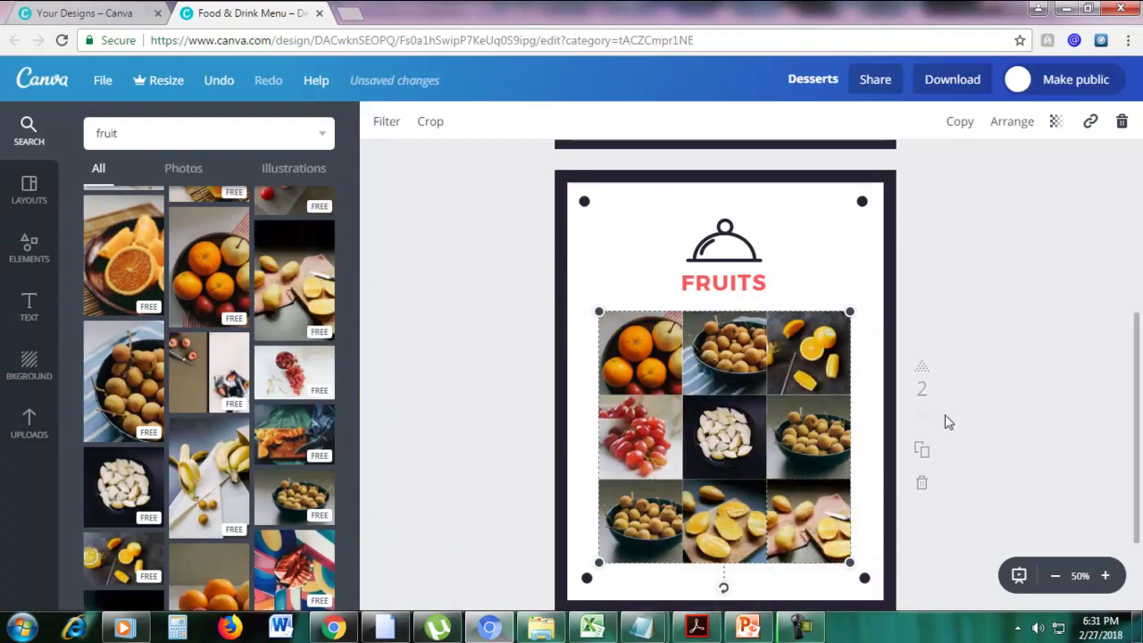
Add a blank third page below the FRUITS page.
{"action": "scroll", "coordinate": [958, 402], "scroll_direction": "down", "scroll_amount": 1}
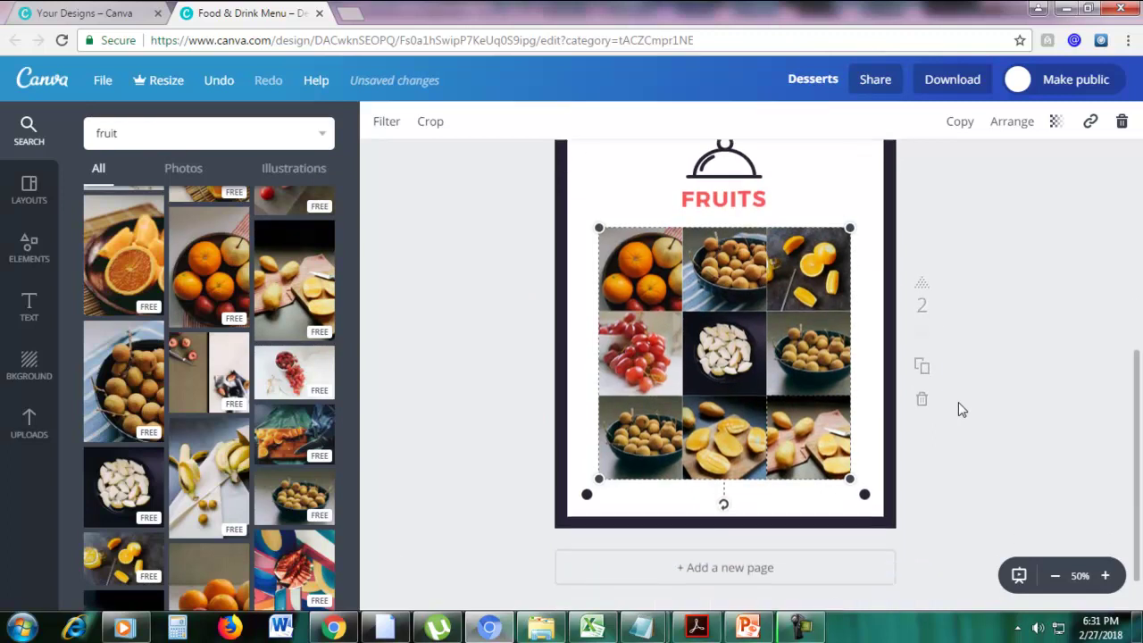
{"action": "scroll", "coordinate": [958, 402], "scroll_direction": "up", "scroll_amount": 1}
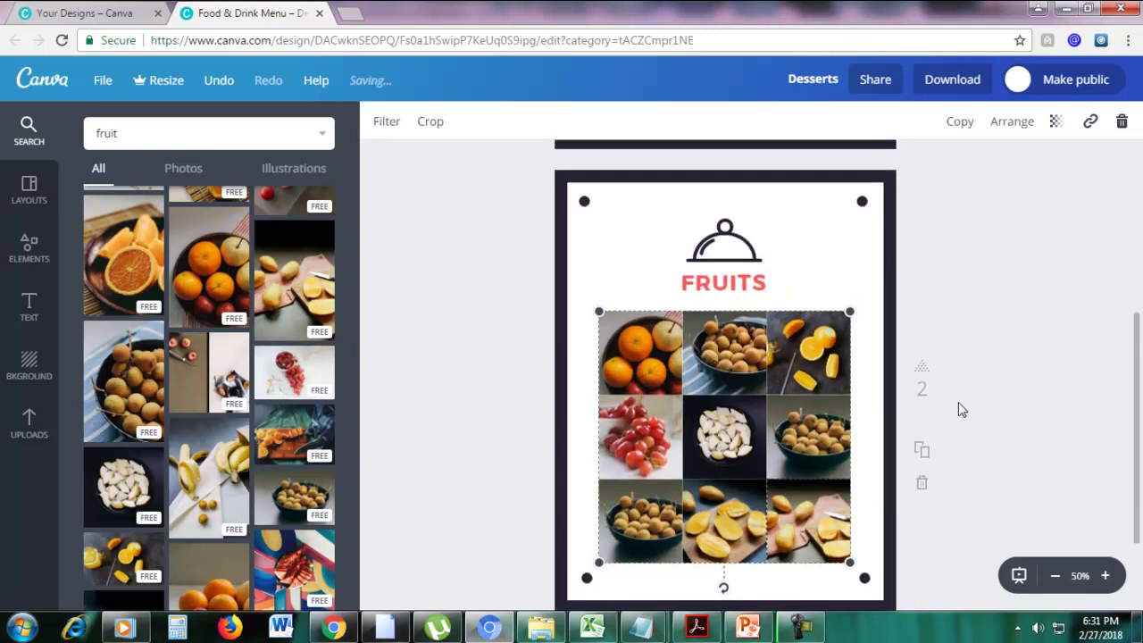
{"action": "scroll", "coordinate": [958, 402], "scroll_direction": "down", "scroll_amount": 2}
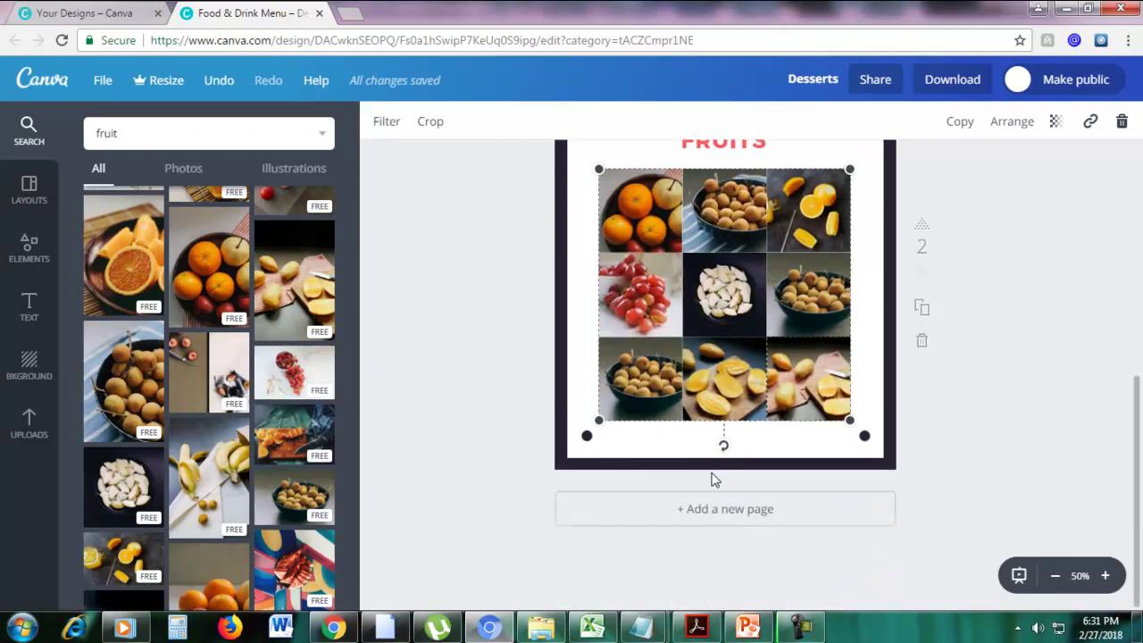
{"action": "left_click", "coordinate": [728, 516]}
{"action": "scroll", "coordinate": [979, 336], "scroll_direction": "up", "scroll_amount": 1}
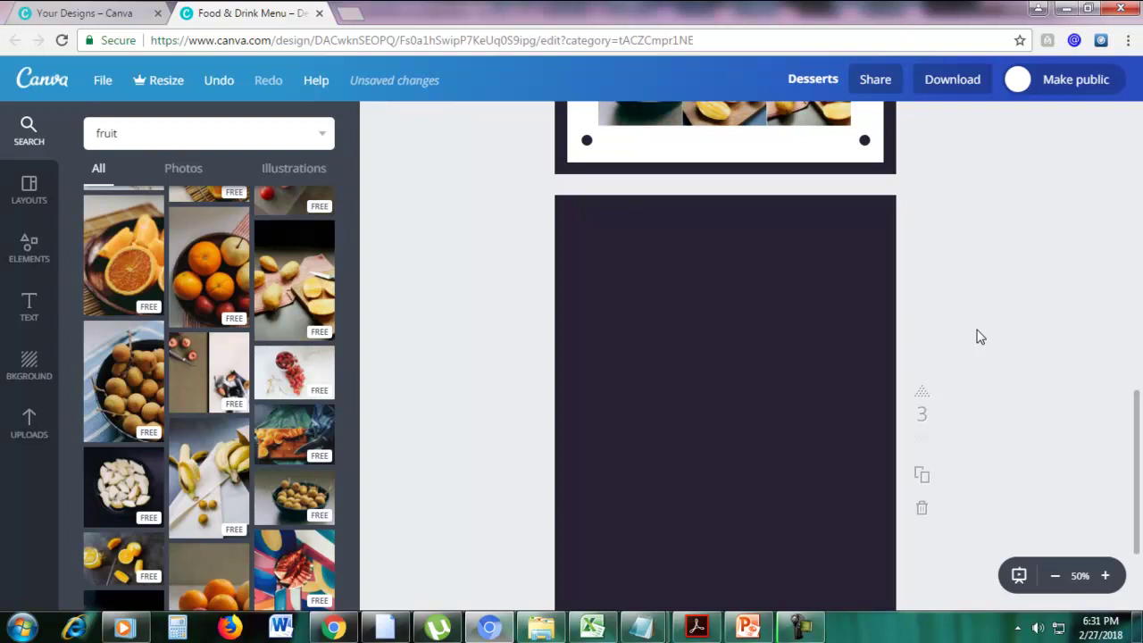
{"action": "scroll", "coordinate": [979, 335], "scroll_direction": "down", "scroll_amount": 1}
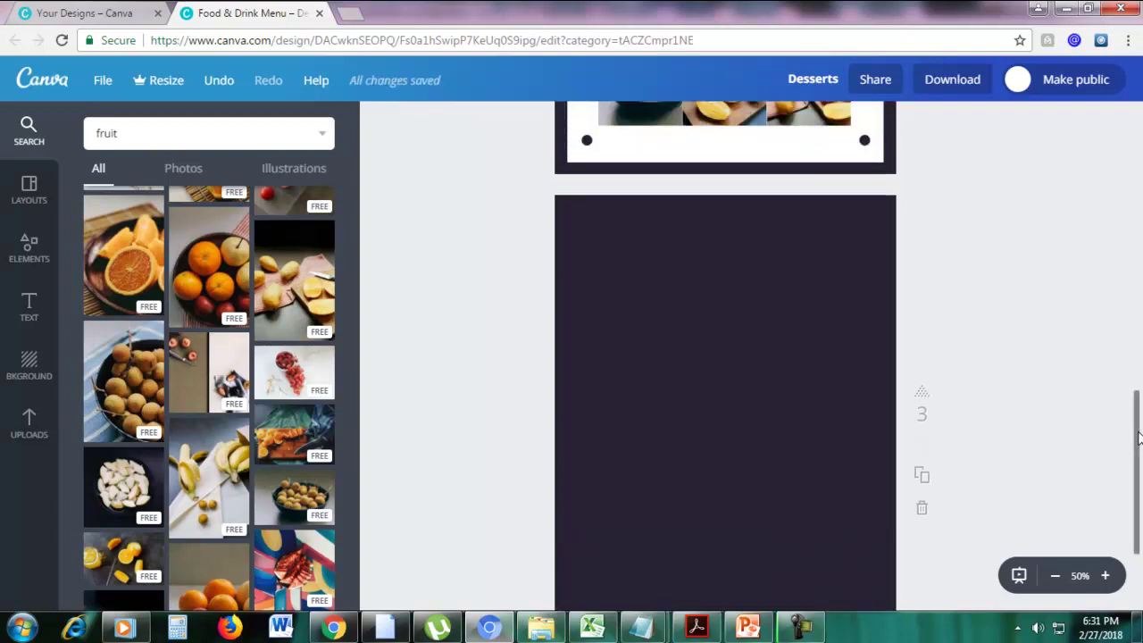
{"action": "scroll", "coordinate": [1055, 355], "scroll_direction": "down", "scroll_amount": 1}
Insert a four-cell grid on page 3 with a tall left cell, two upper cells and one wide lower cell.
{"action": "left_click", "coordinate": [16, 259]}
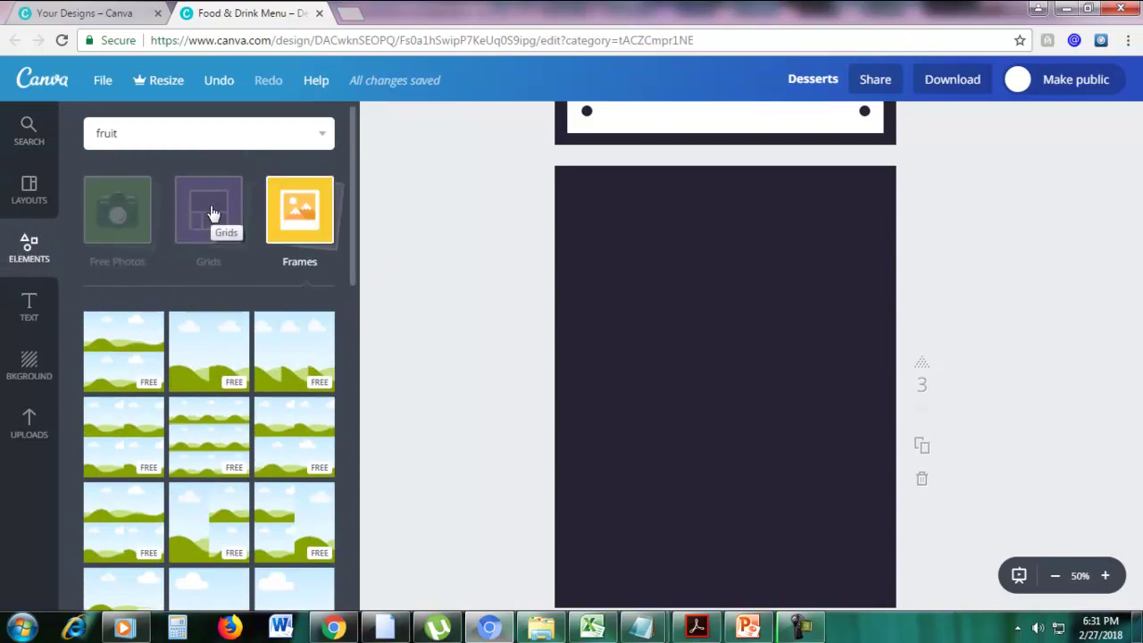
{"action": "left_click", "coordinate": [212, 212]}
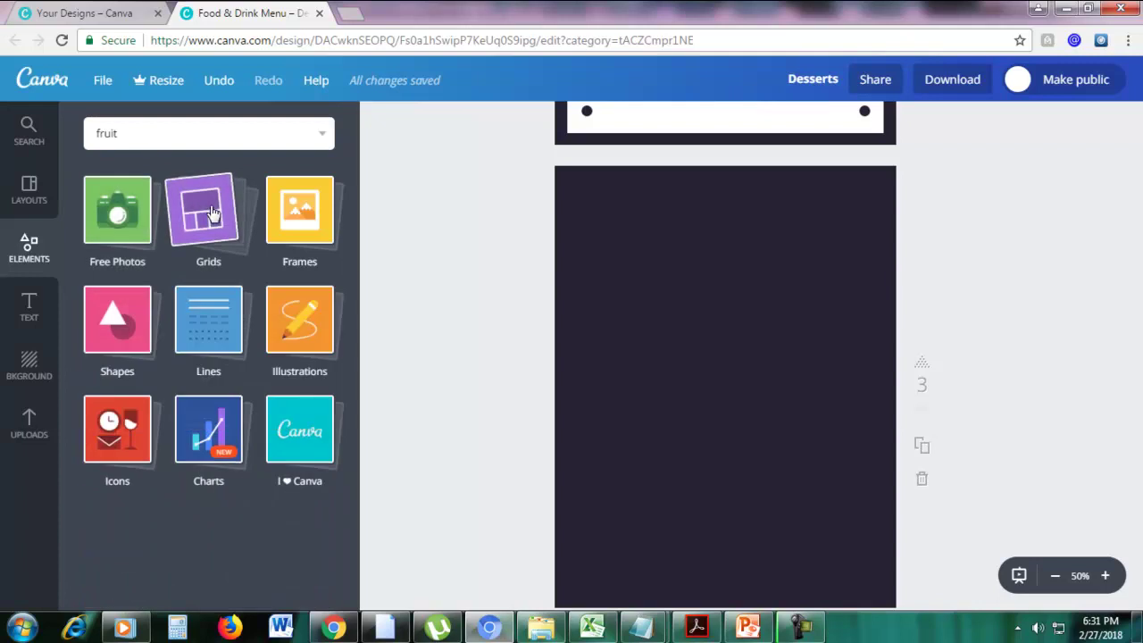
{"action": "left_click", "coordinate": [213, 213]}
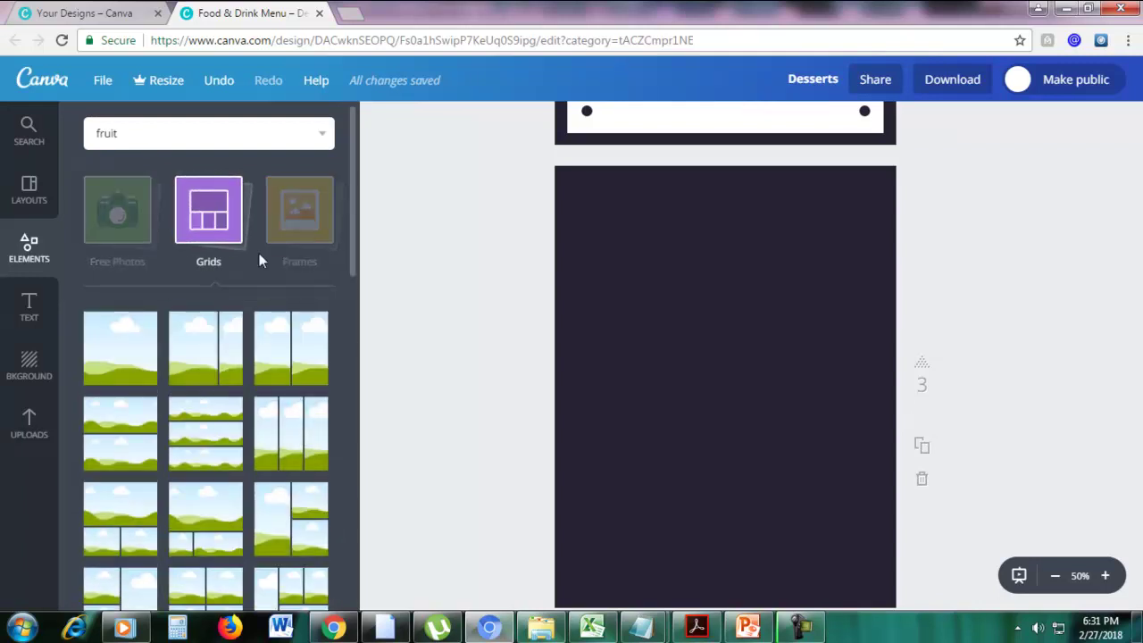
{"action": "scroll", "coordinate": [280, 268], "scroll_direction": "down", "scroll_amount": 3}
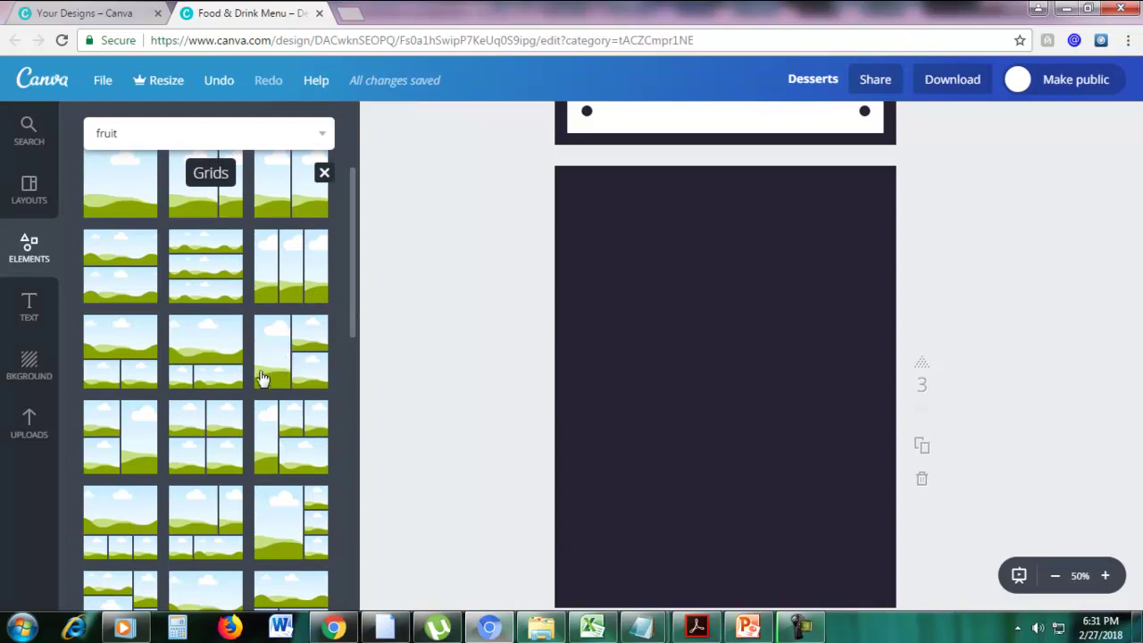
{"action": "left_click", "coordinate": [309, 430]}
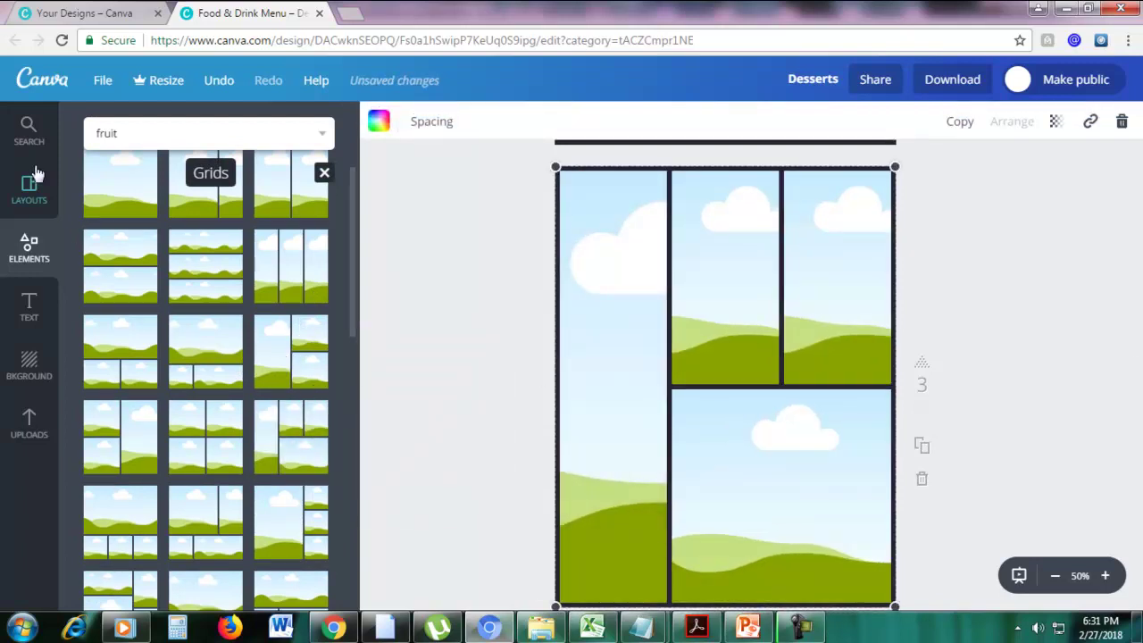
Fill page 3's grid with orange wedges in the tall cell, an orange bowl and red grapes in the upper cells, and yellow fruit below.
{"action": "left_click", "coordinate": [26, 140]}
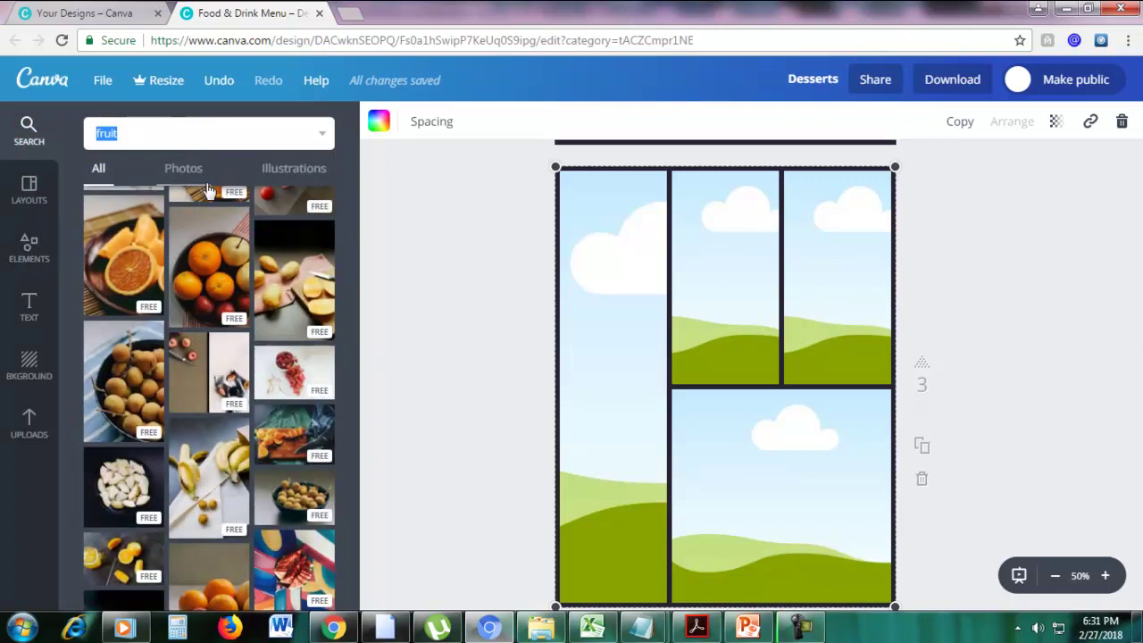
{"action": "left_click_drag", "start_coordinate": [201, 256], "coordinate": [725, 277]}
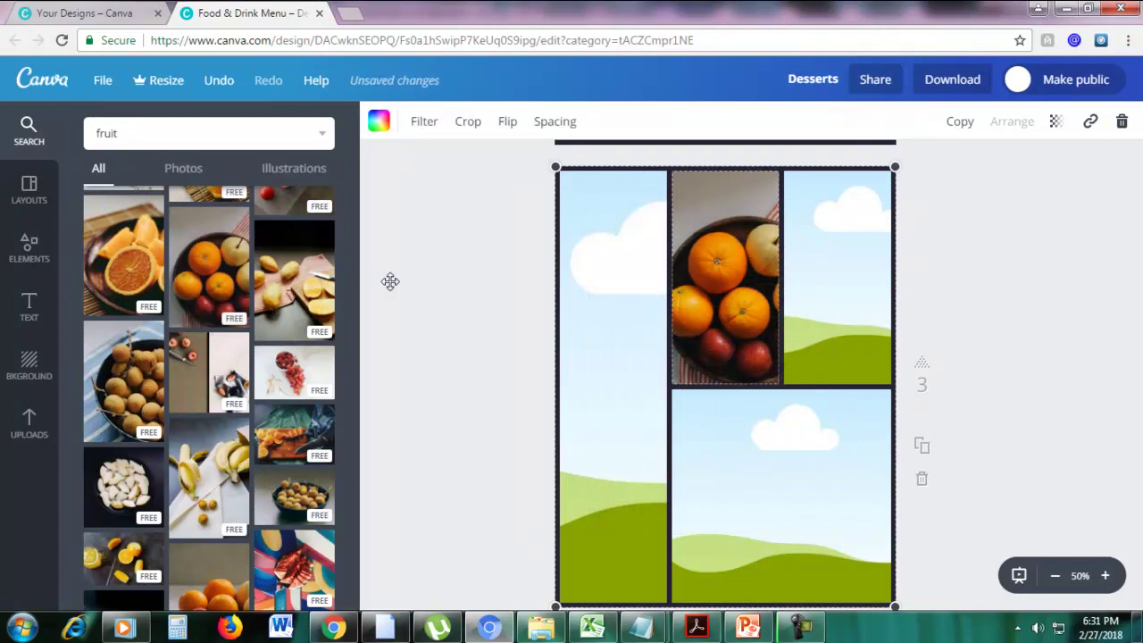
{"action": "left_click_drag", "start_coordinate": [294, 281], "coordinate": [758, 434]}
{"action": "left_click_drag", "start_coordinate": [137, 266], "coordinate": [639, 355]}
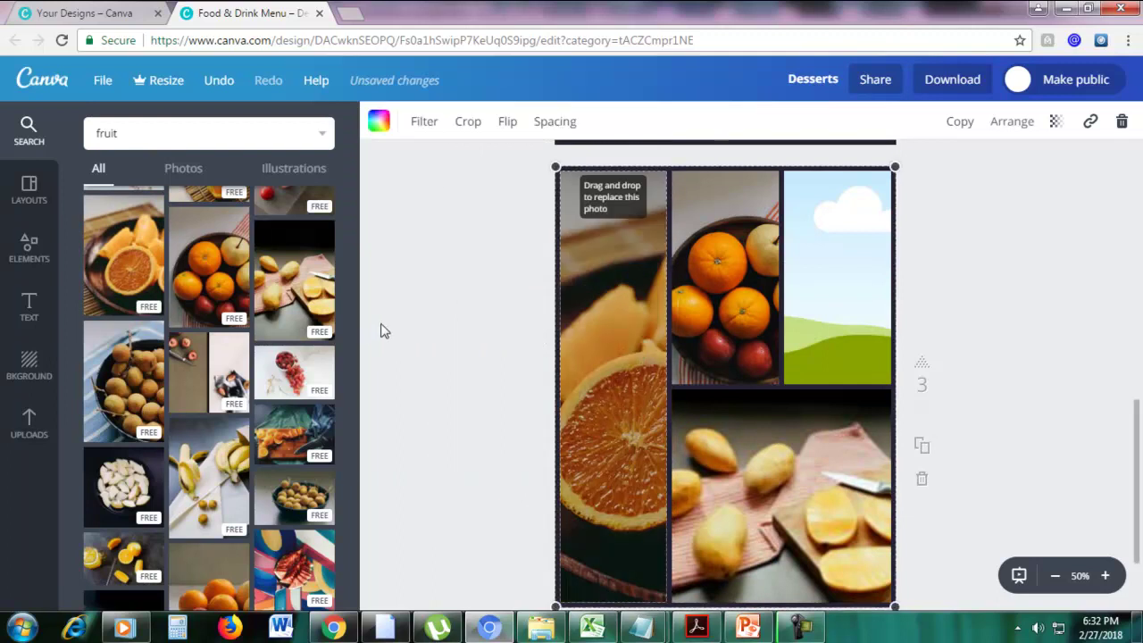
{"action": "left_click_drag", "start_coordinate": [294, 435], "coordinate": [607, 357]}
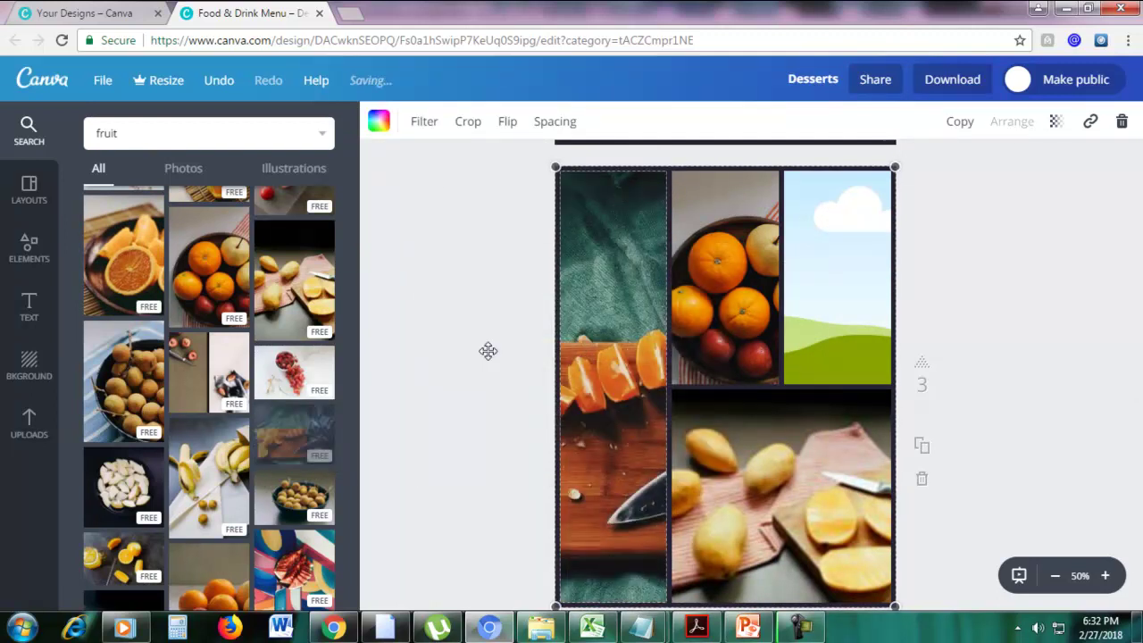
{"action": "scroll", "coordinate": [273, 311], "scroll_direction": "up", "scroll_amount": 1}
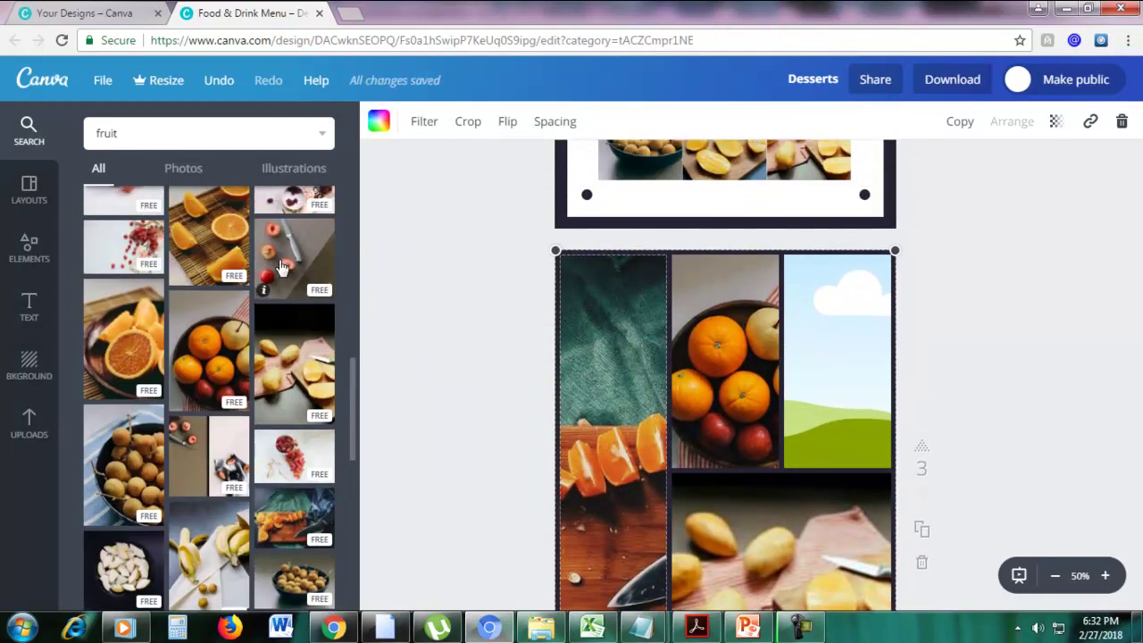
{"action": "left_click_drag", "start_coordinate": [118, 259], "coordinate": [839, 357]}
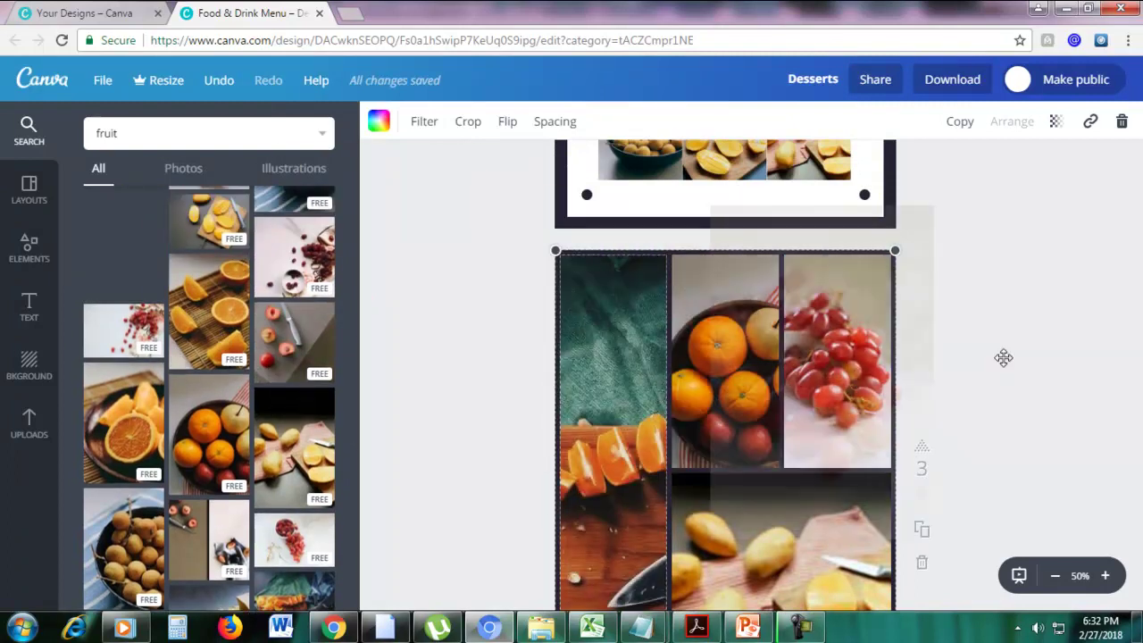
Add a blank fourth page after the fruit collage and bring up the available photo frames.
{"action": "scroll", "coordinate": [1089, 404], "scroll_direction": "down", "scroll_amount": 3}
{"action": "left_click_drag", "start_coordinate": [1138, 457], "coordinate": [1137, 411]}
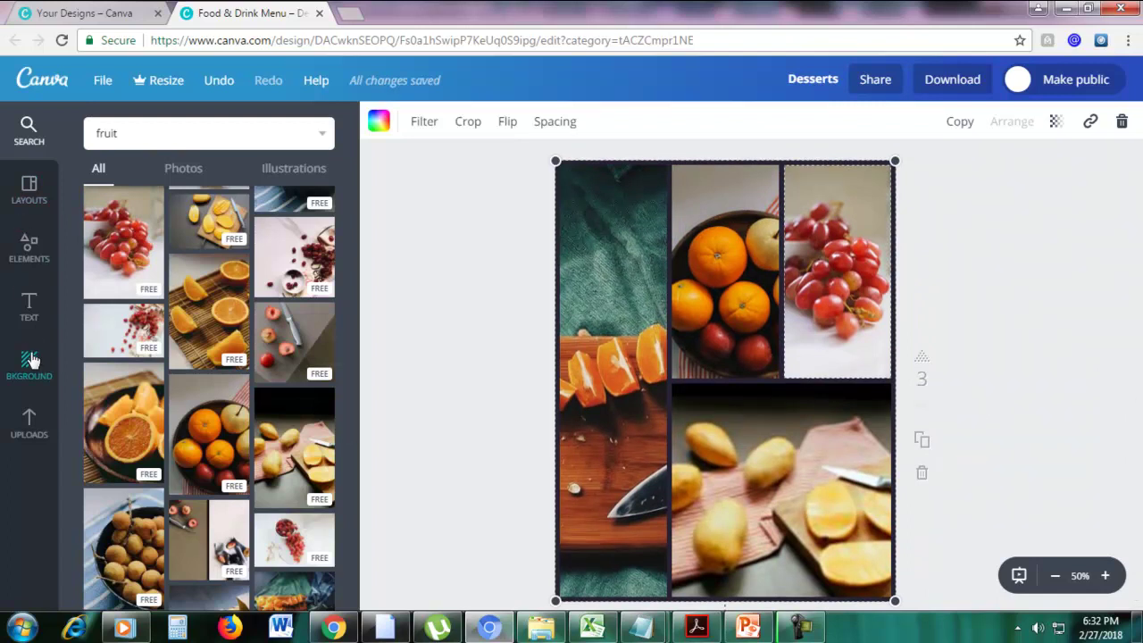
{"action": "left_click", "coordinate": [31, 250]}
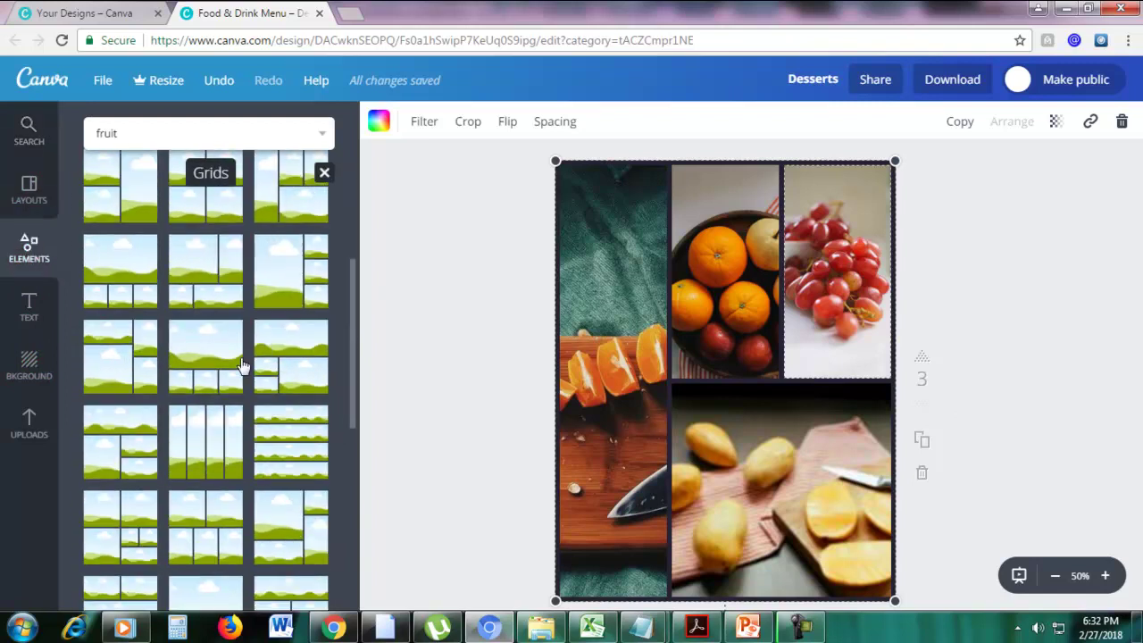
{"action": "left_click", "coordinate": [294, 250]}
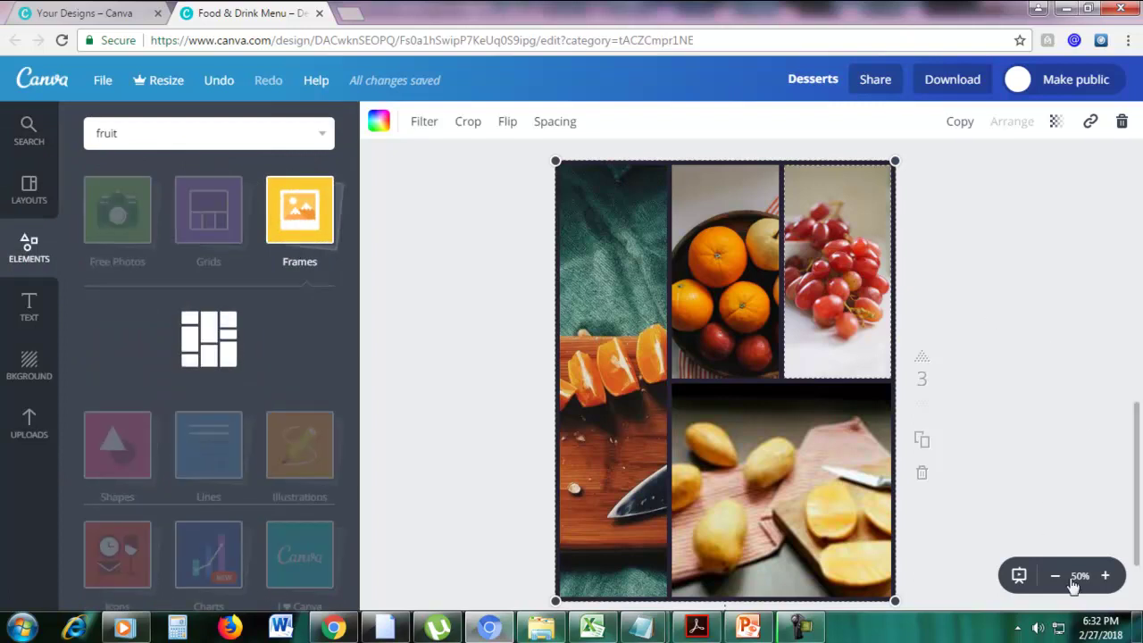
{"action": "scroll", "coordinate": [973, 532], "scroll_direction": "down", "scroll_amount": 2}
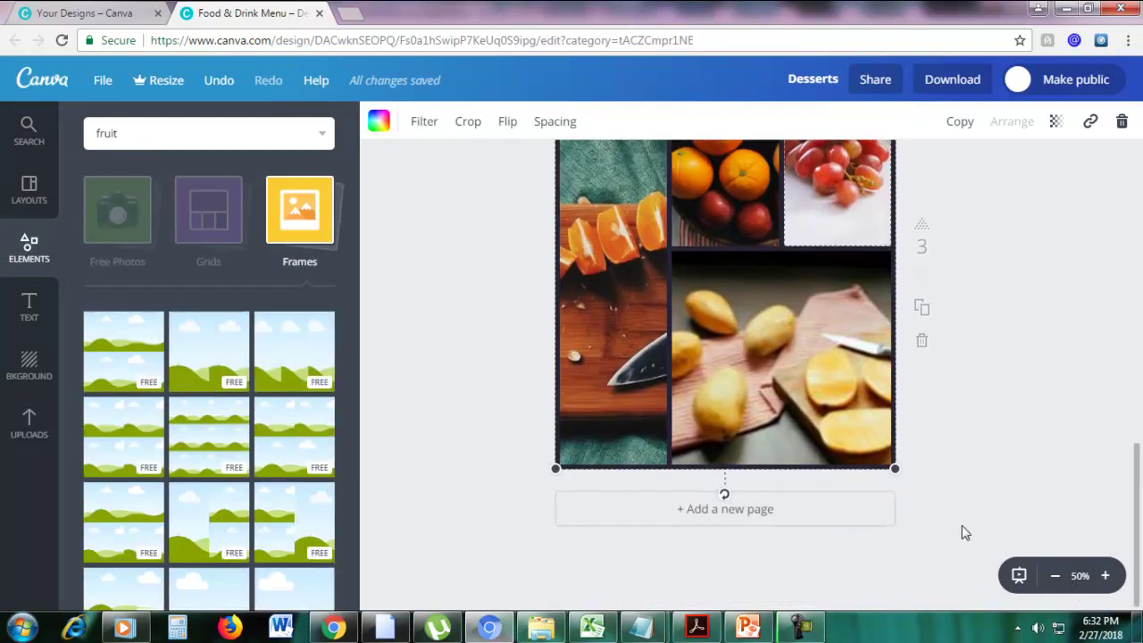
{"action": "left_click", "coordinate": [706, 513]}
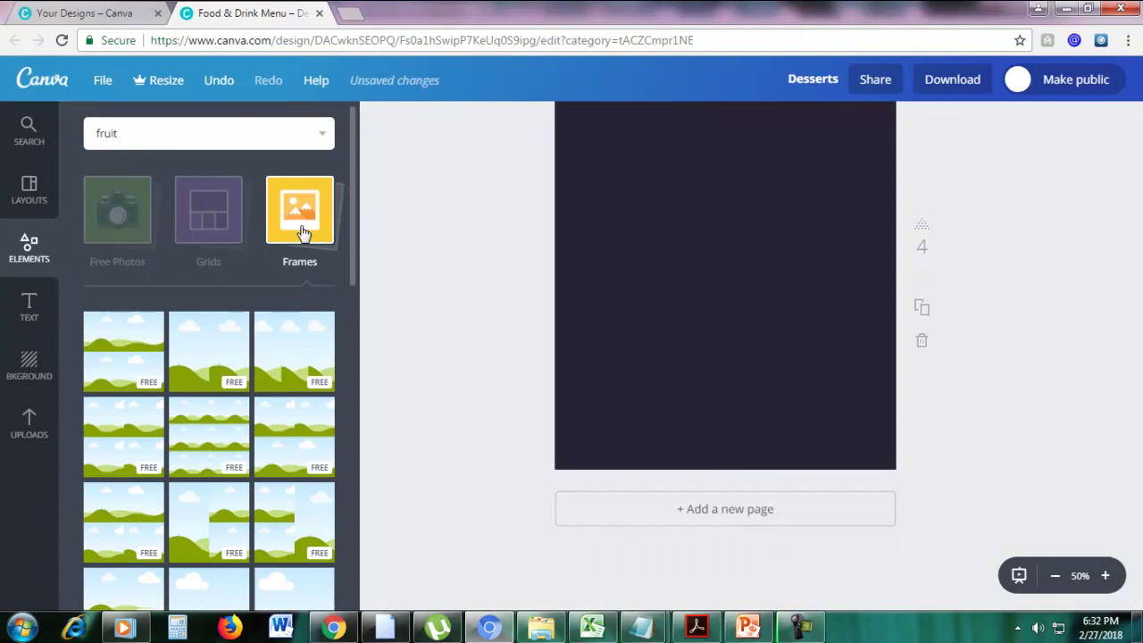
Place the dark smartphone-shaped photo frame in the upper left part of page 4.
{"action": "scroll", "coordinate": [277, 320], "scroll_direction": "down", "scroll_amount": 1}
{"action": "scroll", "coordinate": [250, 335], "scroll_direction": "down", "scroll_amount": 5}
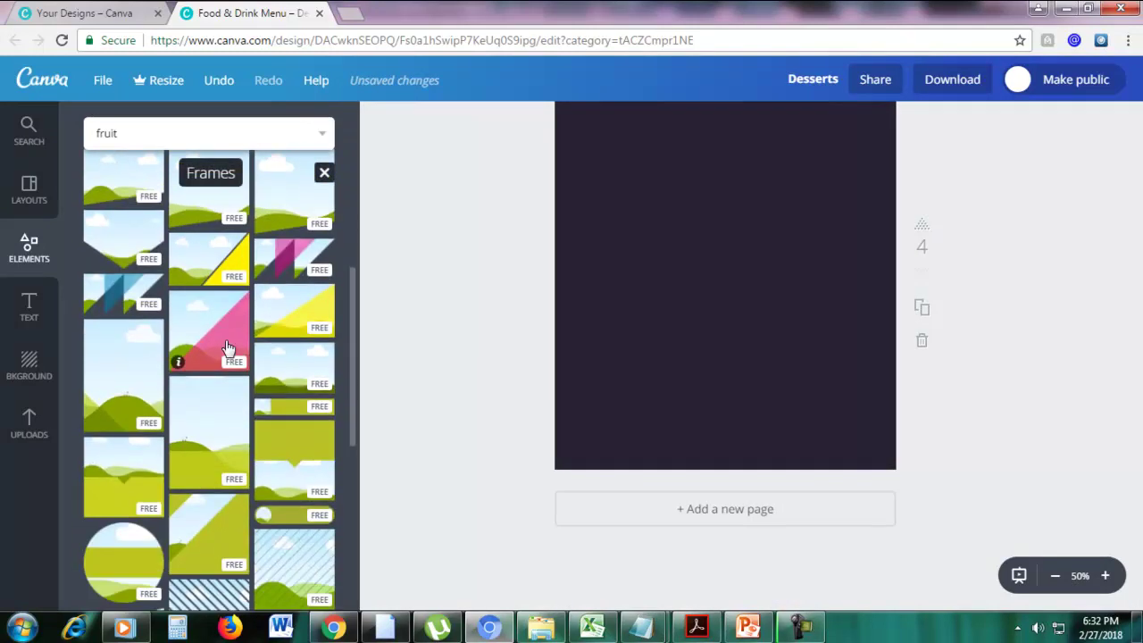
{"action": "scroll", "coordinate": [228, 346], "scroll_direction": "down", "scroll_amount": 6}
{"action": "scroll", "coordinate": [546, 337], "scroll_direction": "up", "scroll_amount": 2}
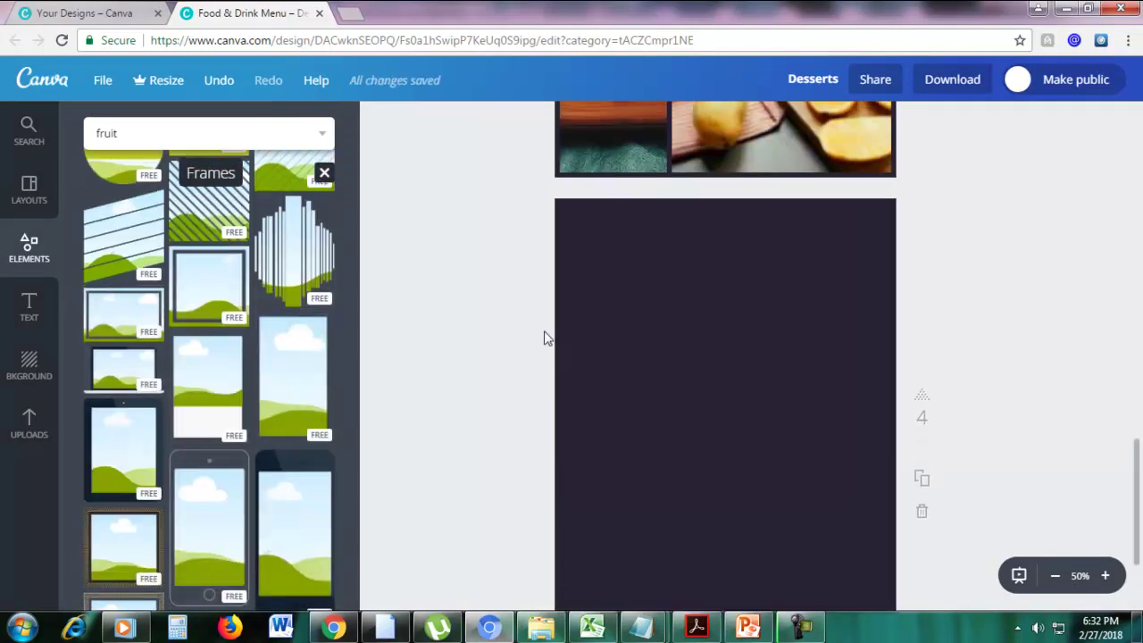
{"action": "scroll", "coordinate": [544, 334], "scroll_direction": "down", "scroll_amount": 3}
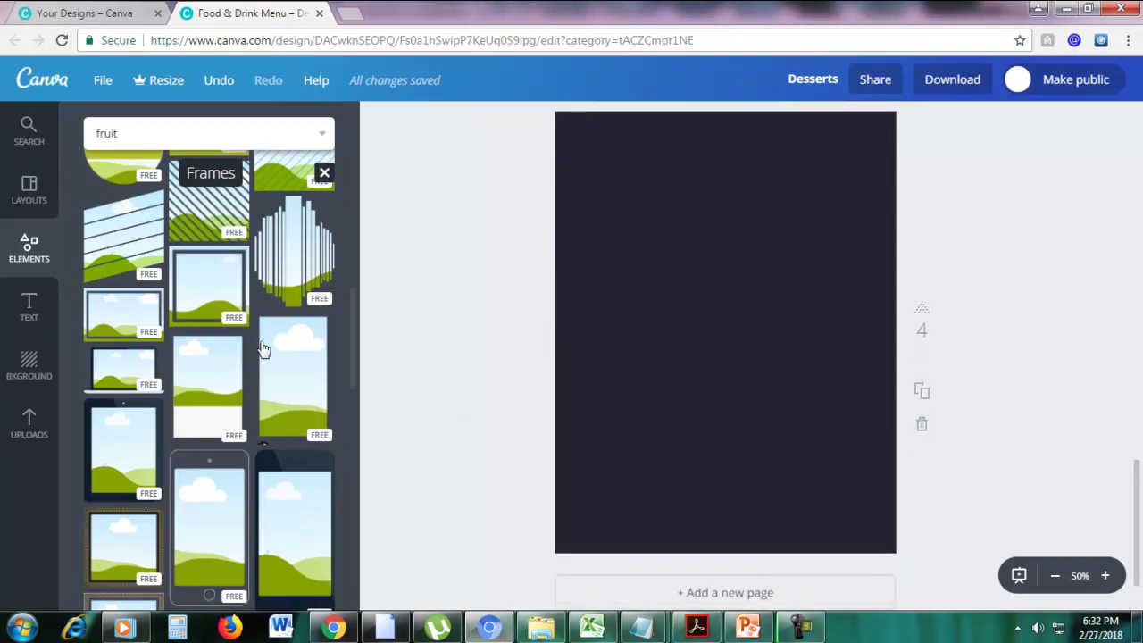
{"action": "scroll", "coordinate": [264, 349], "scroll_direction": "down", "scroll_amount": 2}
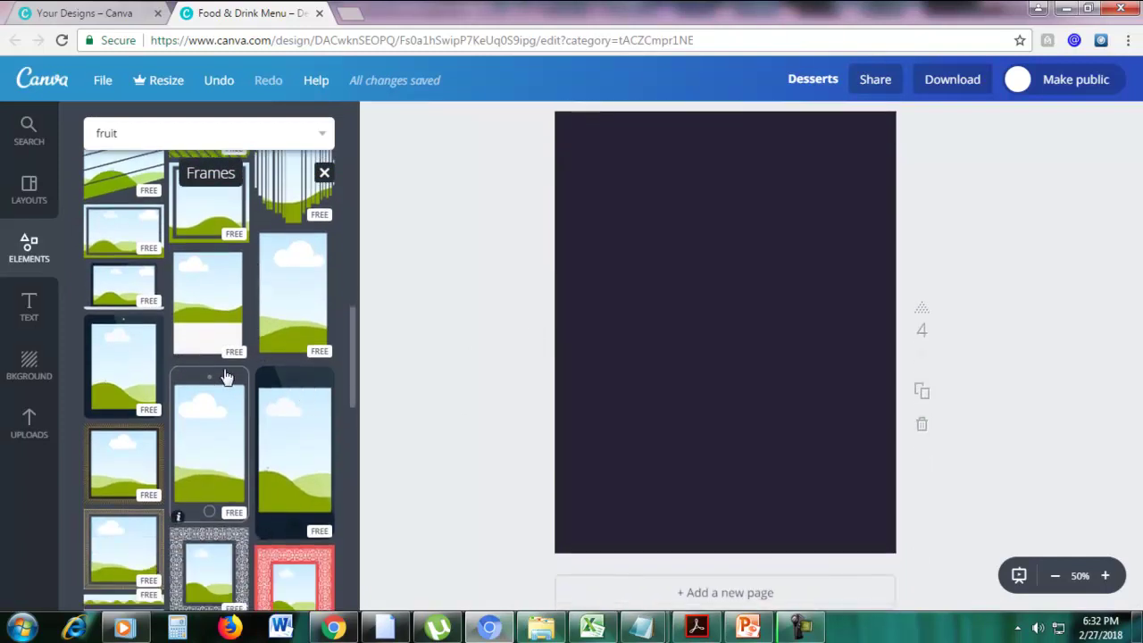
{"action": "left_click_drag", "start_coordinate": [288, 387], "coordinate": [660, 265]}
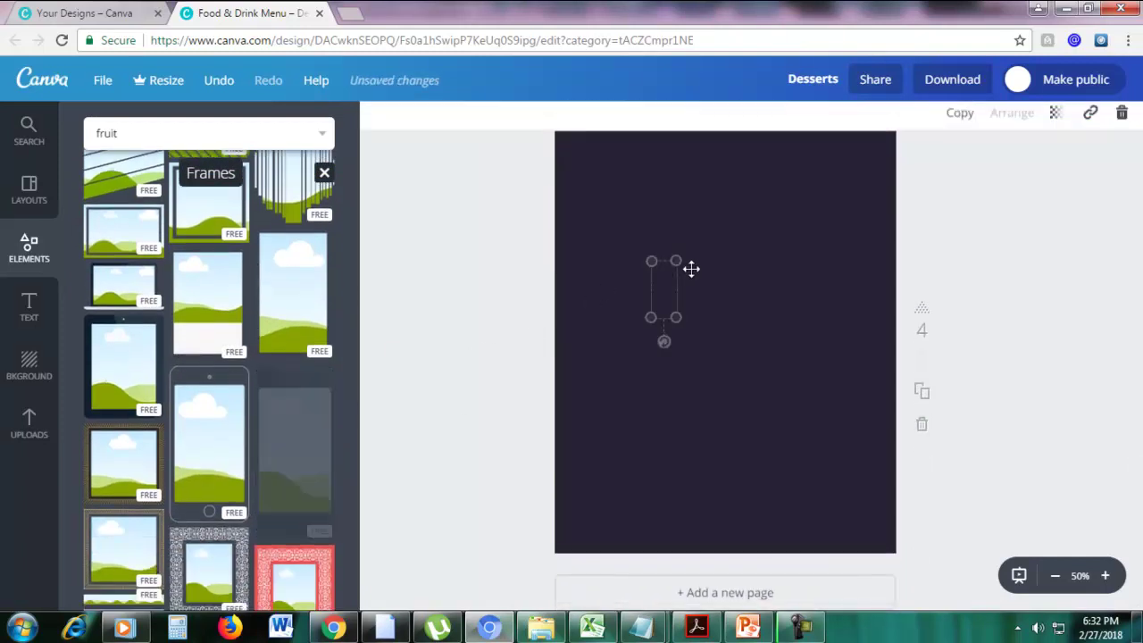
Enlarge the dark smartphone frame on page 4 and center it on the page.
{"action": "left_click_drag", "start_coordinate": [651, 317], "coordinate": [599, 432]}
{"action": "left_click_drag", "start_coordinate": [676, 259], "coordinate": [712, 277]}
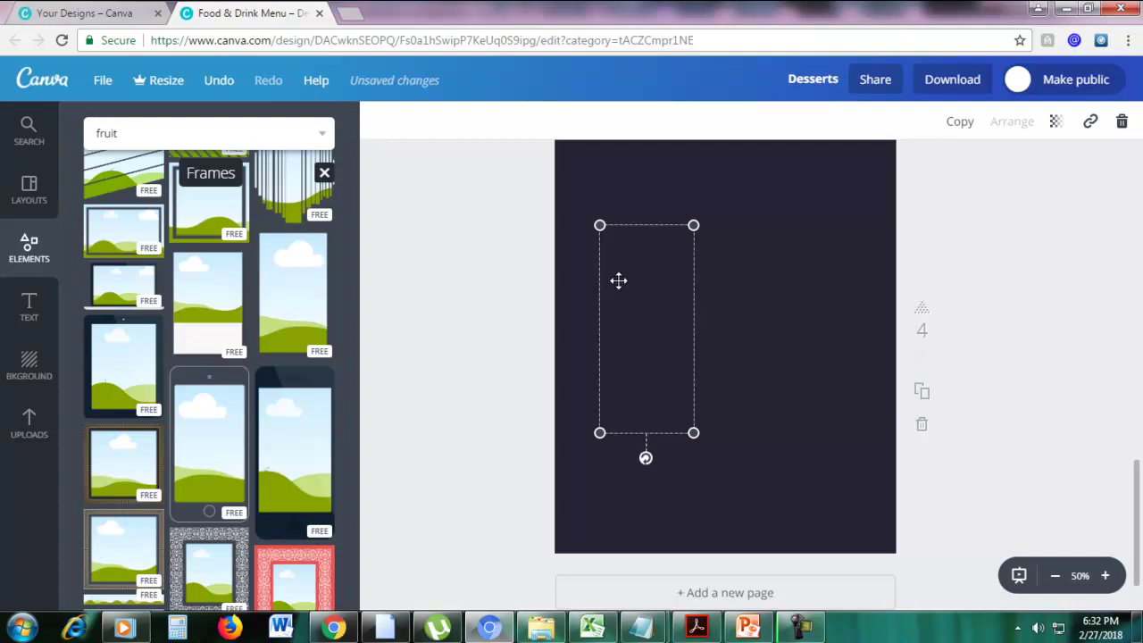
{"action": "left_click", "coordinate": [724, 273]}
{"action": "left_click", "coordinate": [661, 278]}
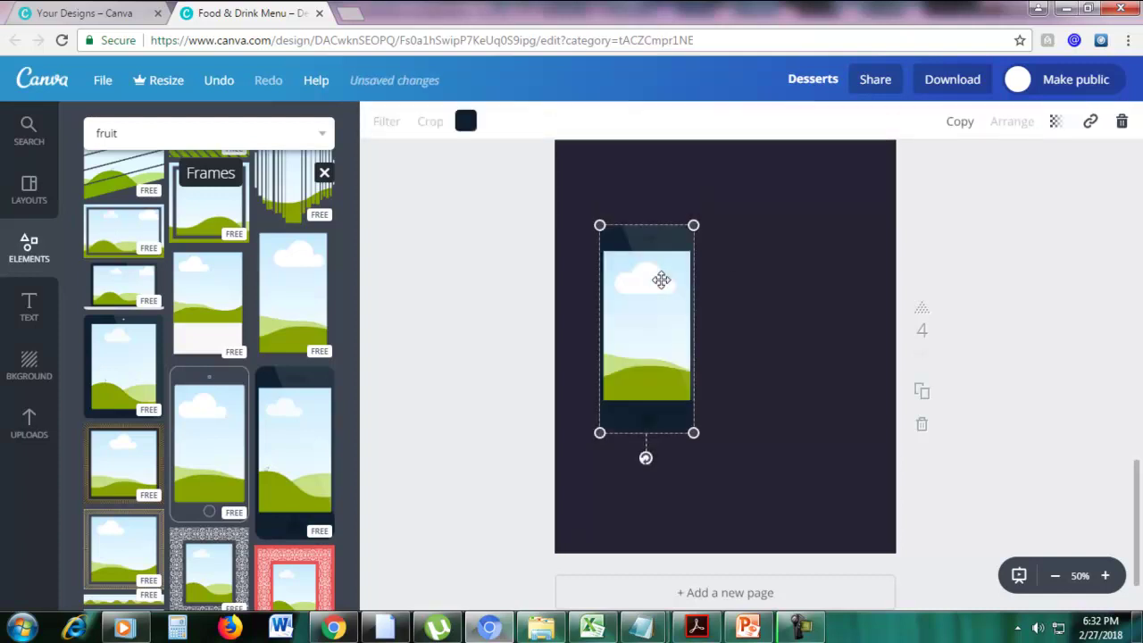
{"action": "left_click_drag", "start_coordinate": [694, 225], "coordinate": [714, 173]}
{"action": "left_click_drag", "start_coordinate": [656, 270], "coordinate": [725, 301]}
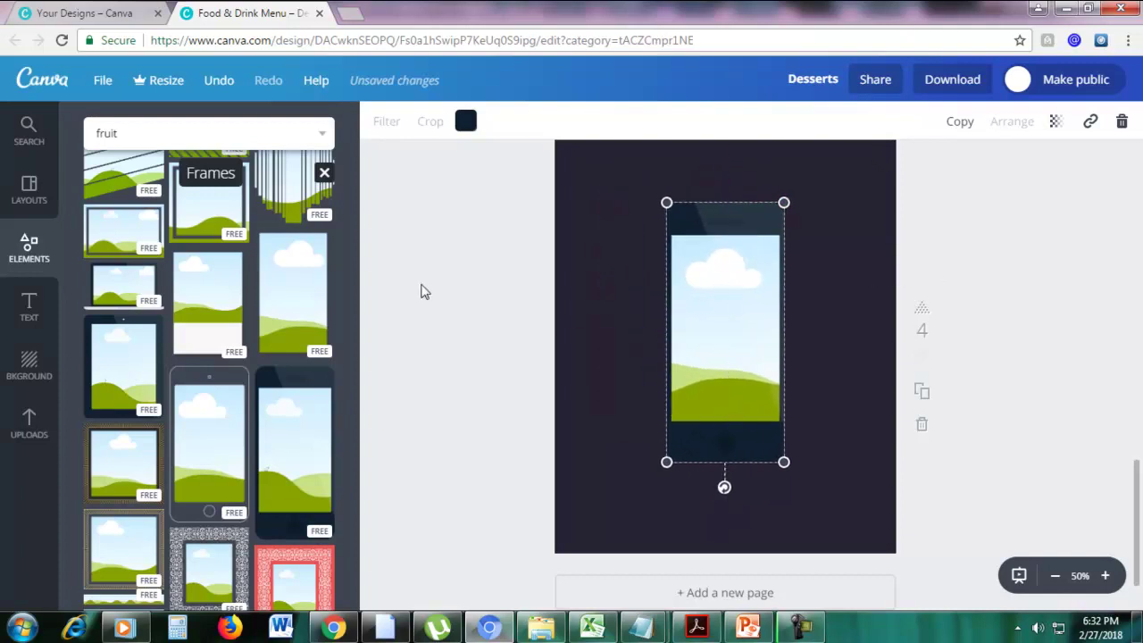
Fill the smartphone frame on page 4 with the photo of orange wedges on a bamboo mat.
{"action": "left_click", "coordinate": [38, 135]}
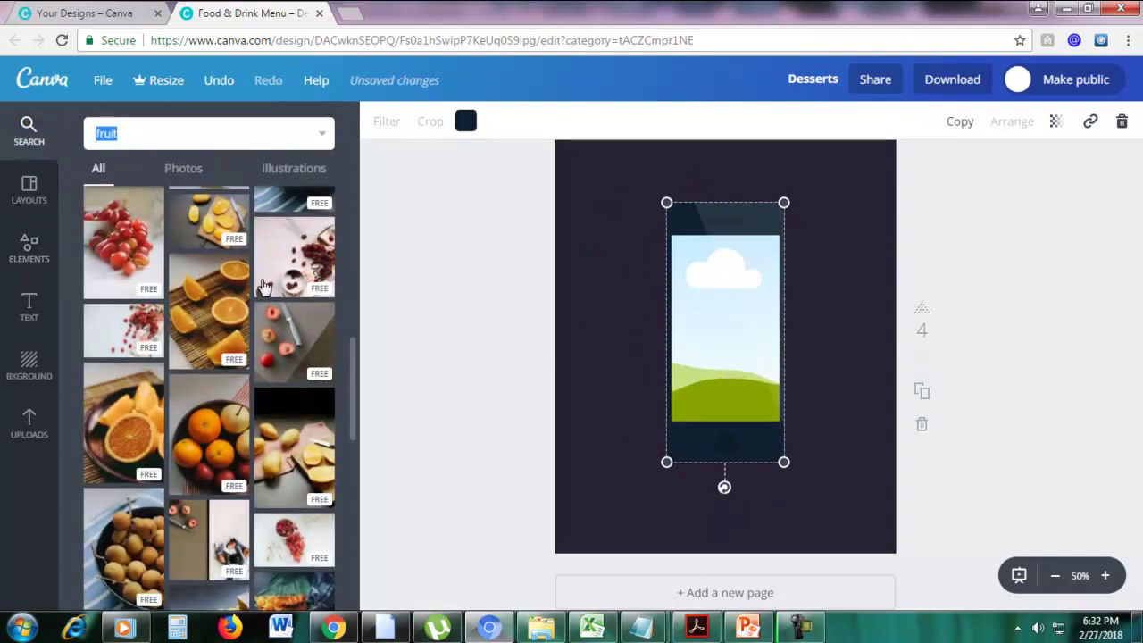
{"action": "left_click_drag", "start_coordinate": [219, 303], "coordinate": [709, 302]}
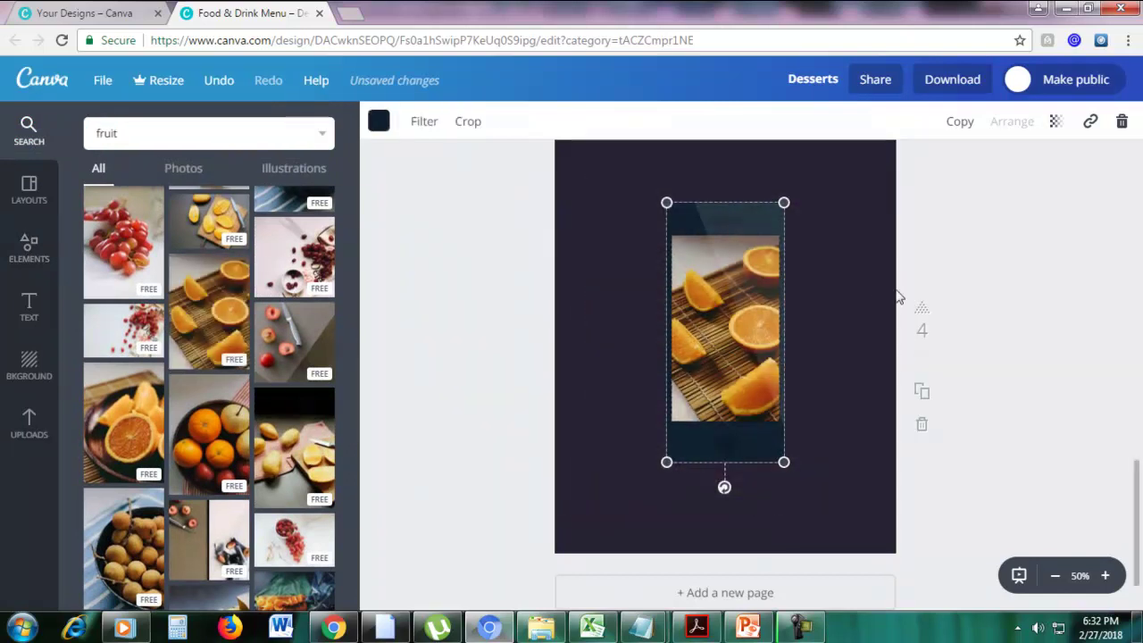
{"action": "left_click", "coordinate": [847, 295]}
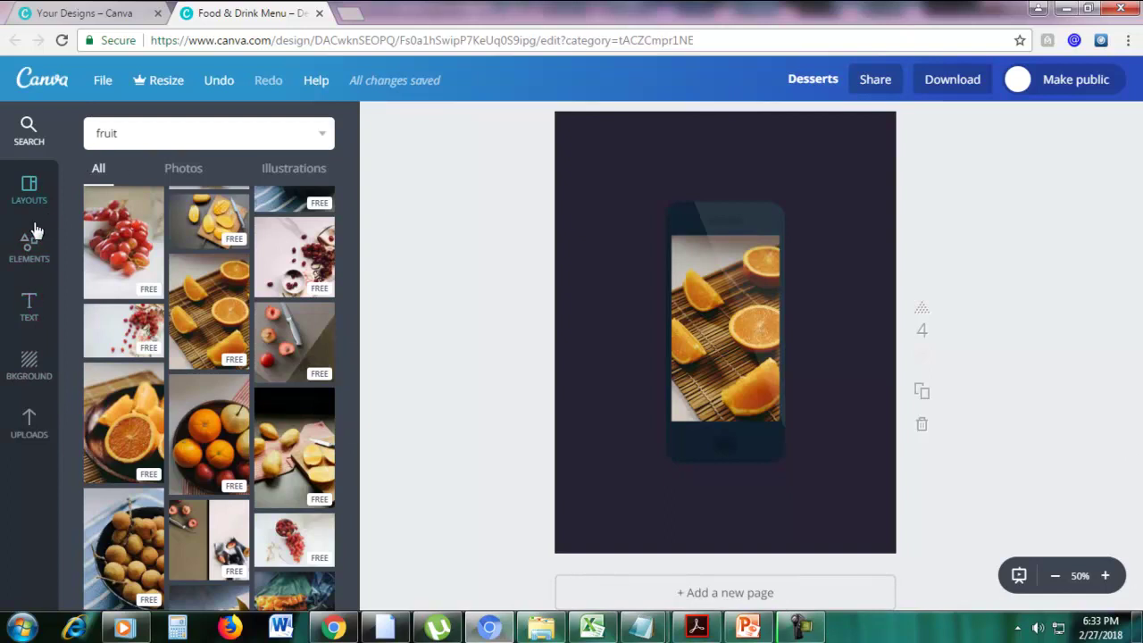
Delete the whole smartphone frame, including its photo, from page 4.
{"action": "left_click", "coordinate": [28, 247]}
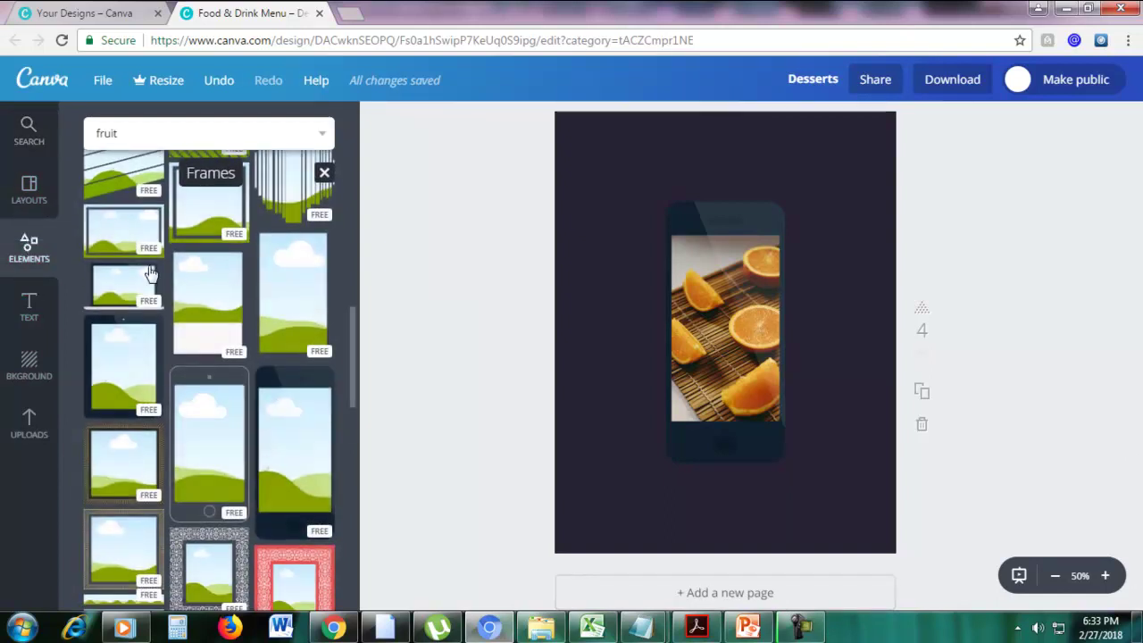
{"action": "left_click", "coordinate": [699, 219]}
{"action": "left_click", "coordinate": [1121, 121]}
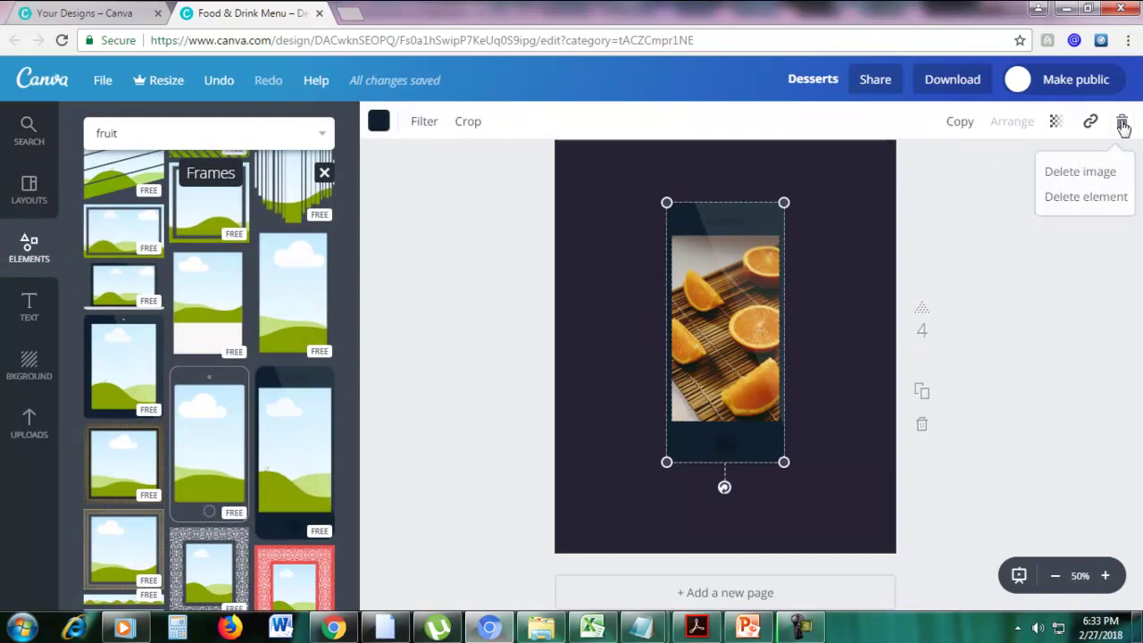
{"action": "left_click", "coordinate": [1063, 197]}
Change page 4's background color to yellow from the default palette.
{"action": "left_click", "coordinate": [740, 224]}
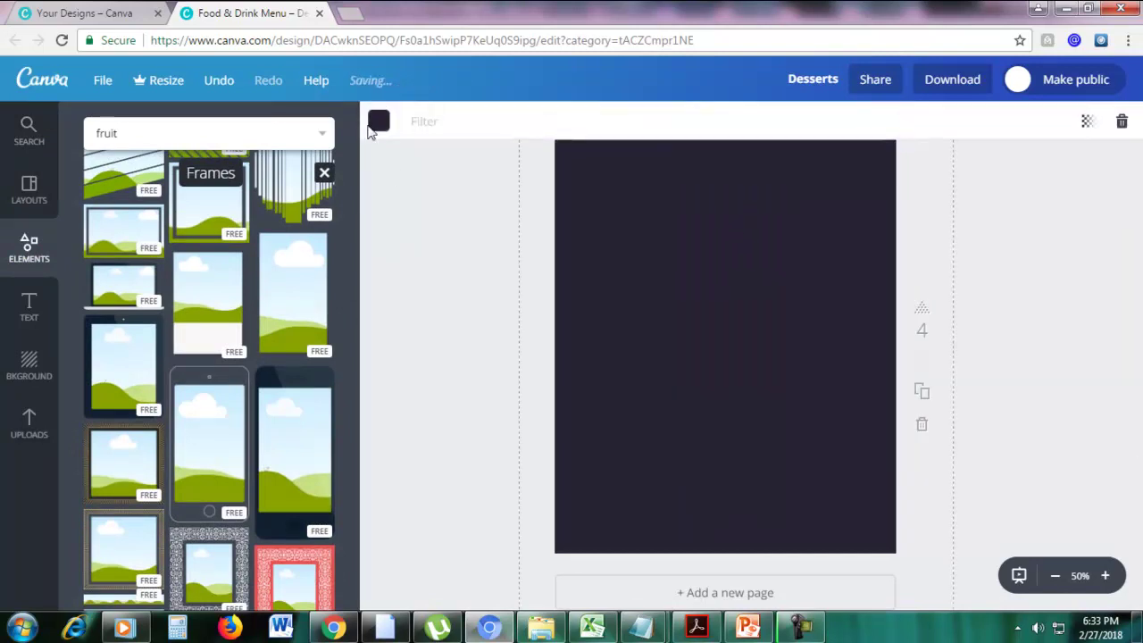
{"action": "left_click", "coordinate": [378, 121]}
{"action": "left_click", "coordinate": [463, 335]}
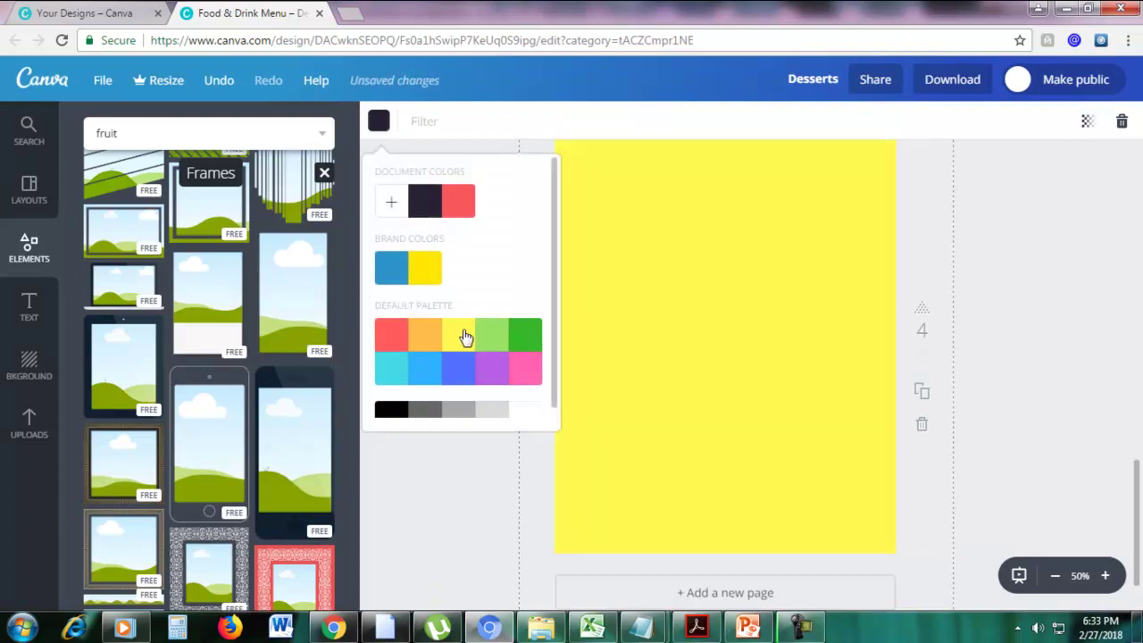
{"action": "left_click", "coordinate": [1022, 328]}
Place the laptop-shaped photo frame in the upper half of page 4, horizontally centered and spanning most of the page width.
{"action": "scroll", "coordinate": [320, 395], "scroll_direction": "down", "scroll_amount": 2}
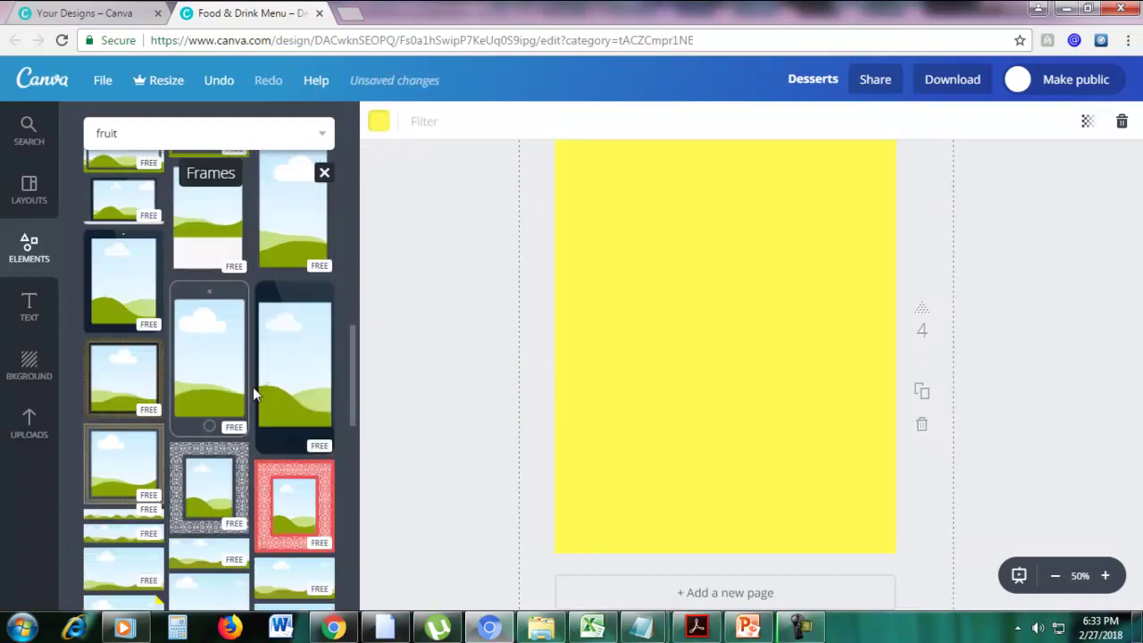
{"action": "scroll", "coordinate": [252, 393], "scroll_direction": "up", "scroll_amount": 3}
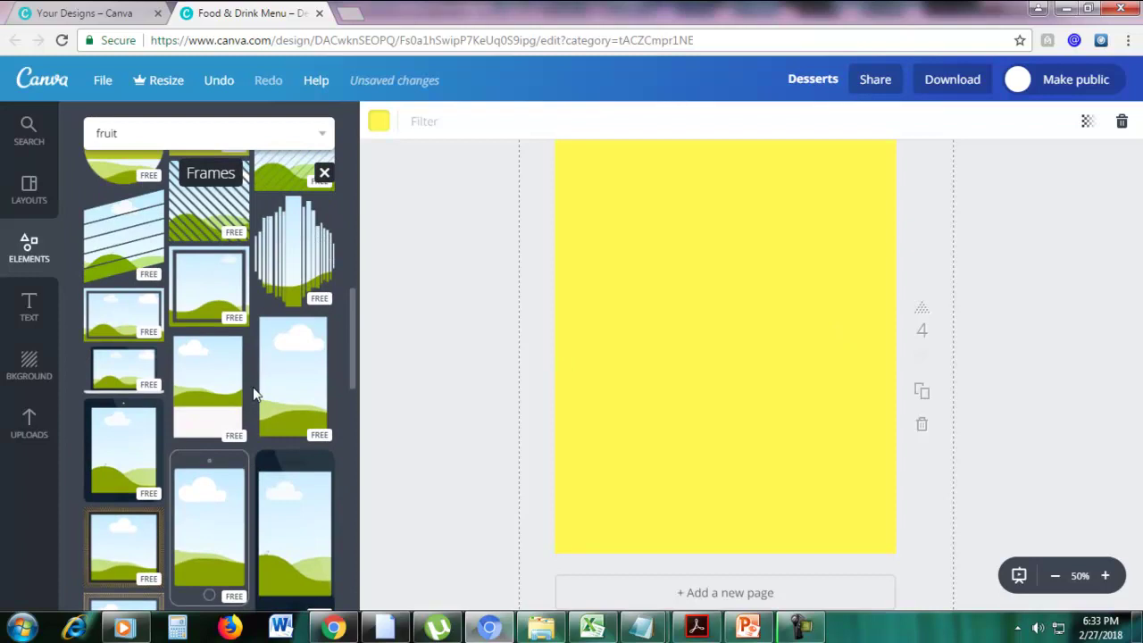
{"action": "left_click_drag", "start_coordinate": [127, 378], "coordinate": [705, 339]}
{"action": "left_click_drag", "start_coordinate": [786, 285], "coordinate": [777, 236]}
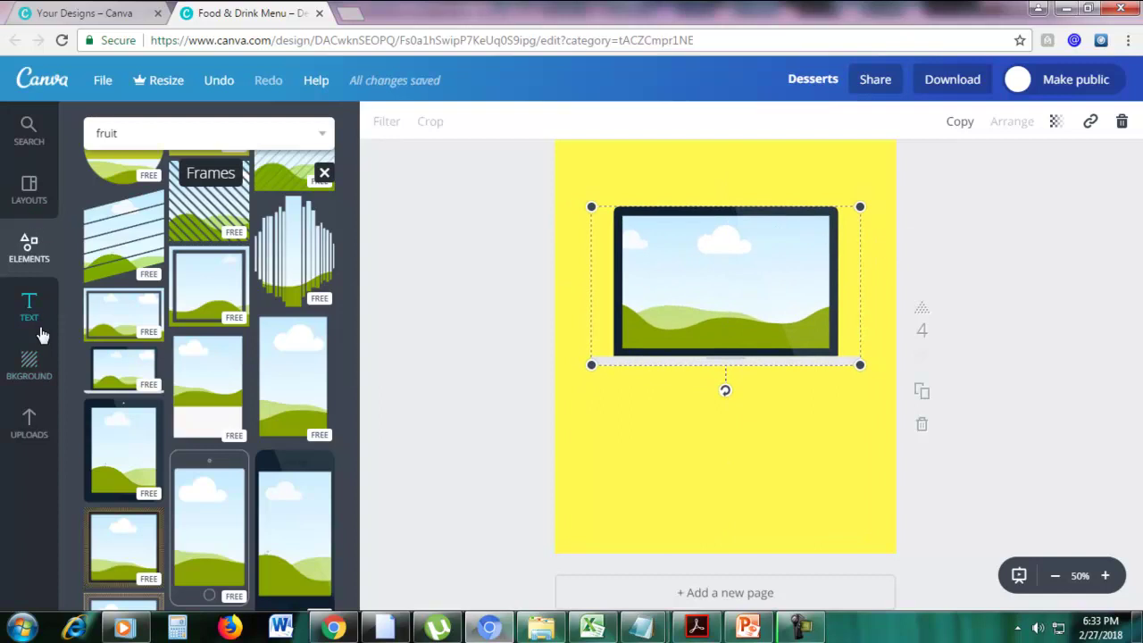
Fill the laptop frame on page 4 with the photo of the bowl of oranges and pears.
{"action": "left_click", "coordinate": [28, 129]}
{"action": "left_click_drag", "start_coordinate": [223, 455], "coordinate": [741, 299]}
{"action": "left_click", "coordinate": [1002, 295]}
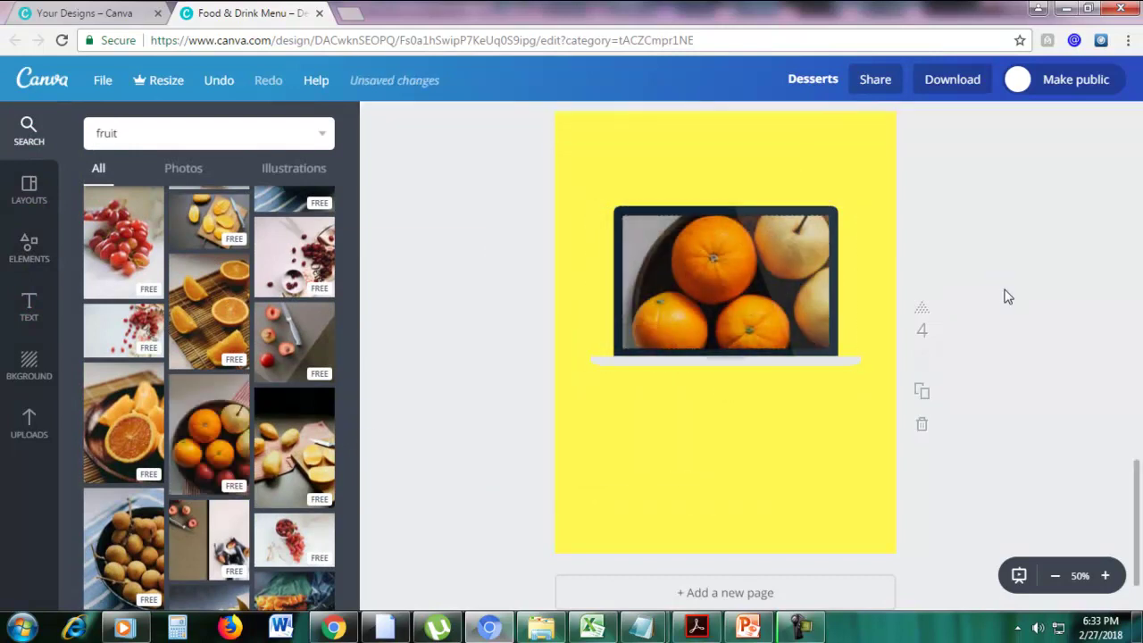
{"action": "scroll", "coordinate": [942, 328], "scroll_direction": "up", "scroll_amount": 1}
{"action": "scroll", "coordinate": [911, 338], "scroll_direction": "up", "scroll_amount": 15}
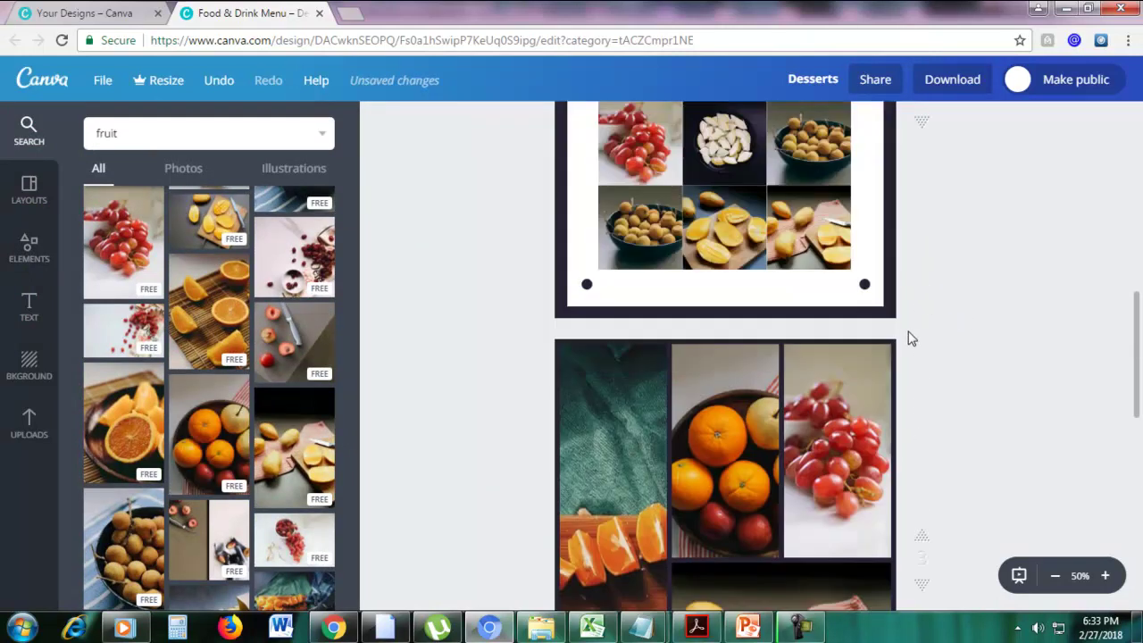
{"action": "scroll", "coordinate": [911, 338], "scroll_direction": "down", "scroll_amount": 4}
{"action": "scroll", "coordinate": [911, 338], "scroll_direction": "up", "scroll_amount": 3}
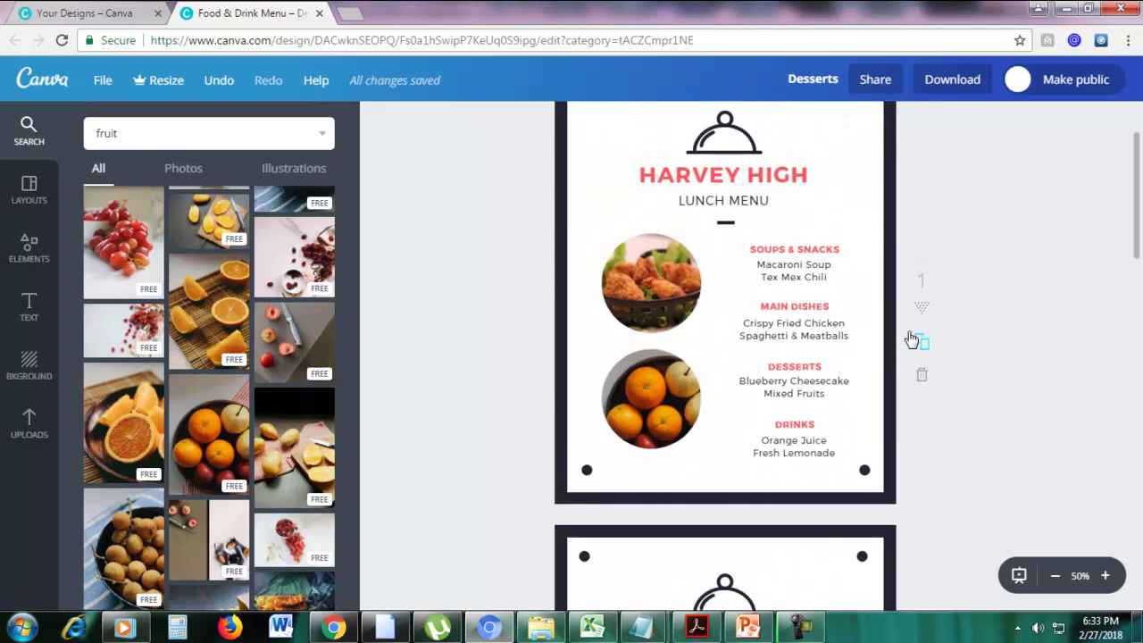